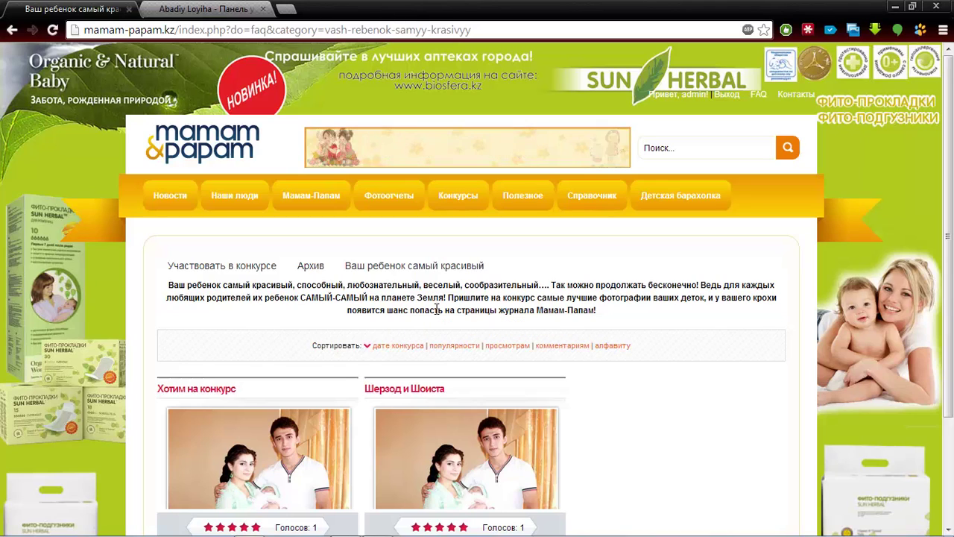
# Scroll down the Ваш ребенок самый красивый contest page to view its two entries
pyautogui.scroll(-1, 952, 200)
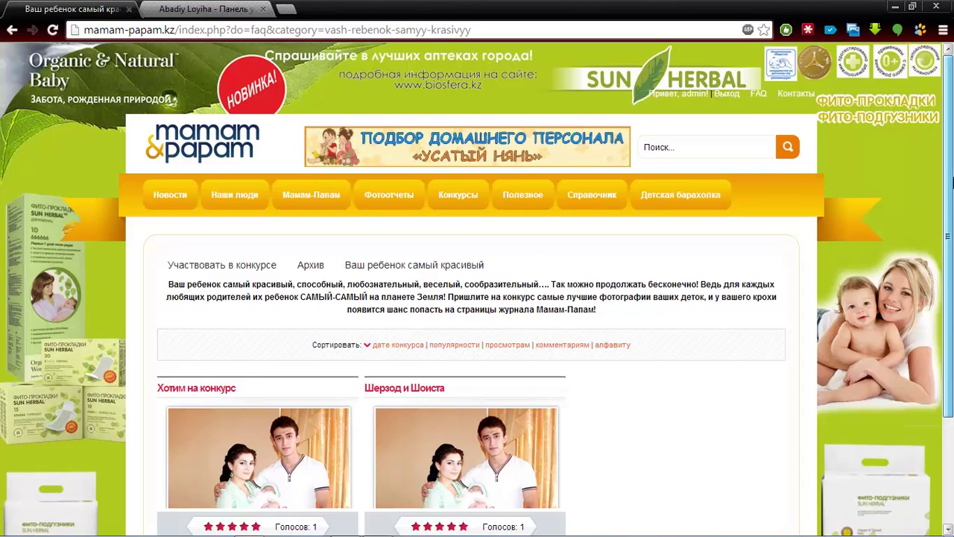
pyautogui.moveTo(952, 200); pyautogui.dragTo(952, 216)
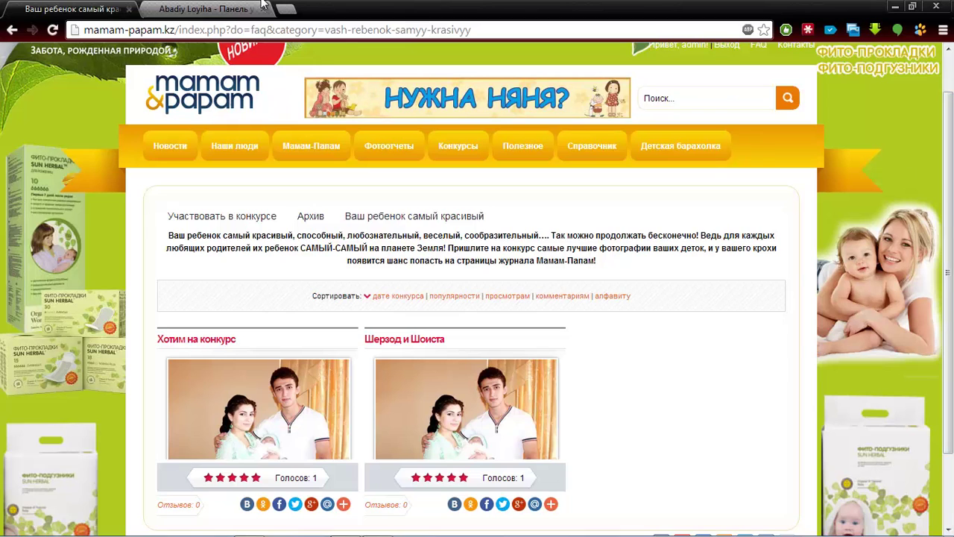
pyautogui.click(224, 9)
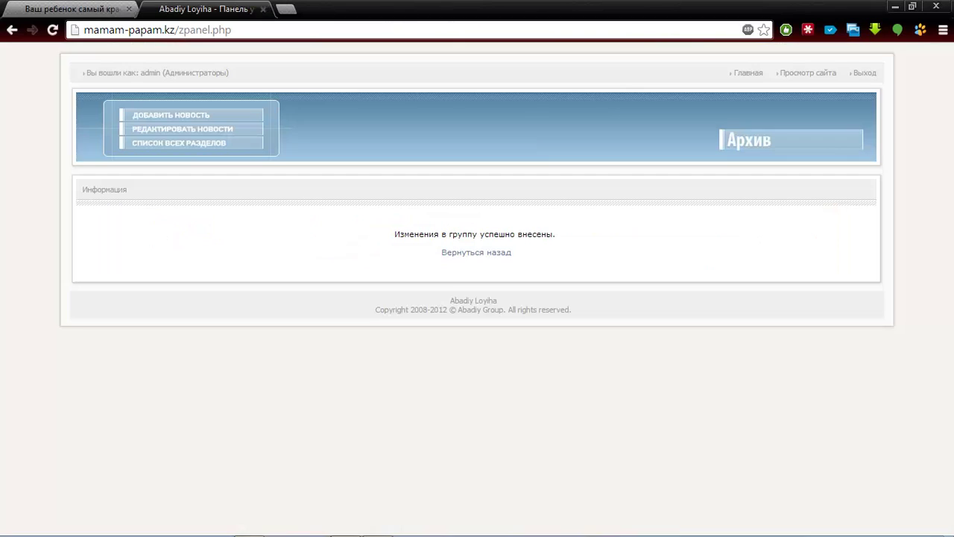
# Navigate from the saved-group confirmation to the Конкурсы module's Категории конкурсов page
pyautogui.click(474, 253)
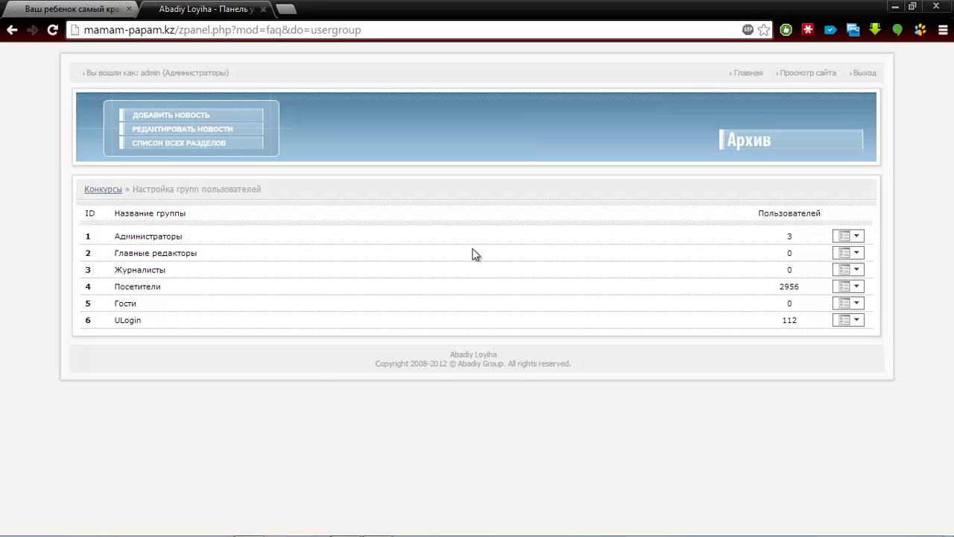
pyautogui.click(109, 191)
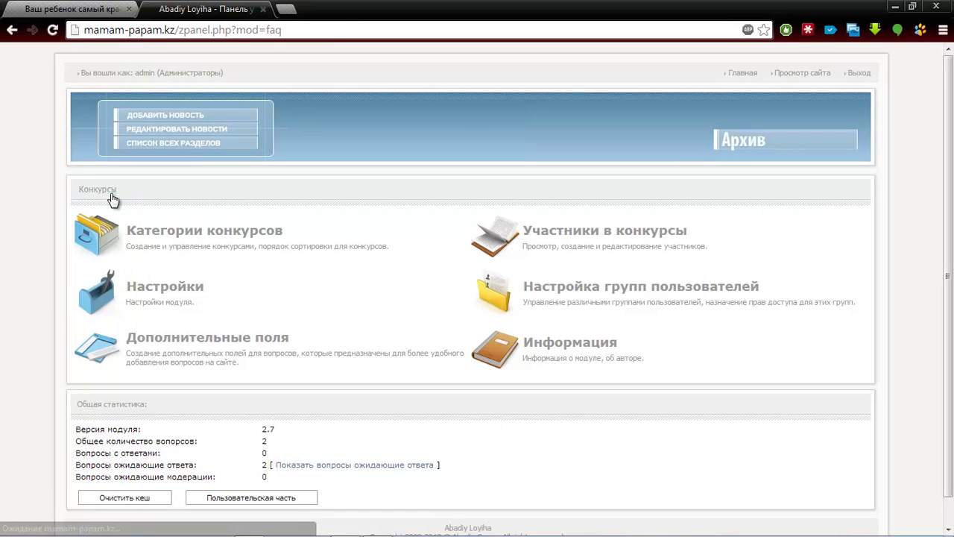
pyautogui.click(177, 142)
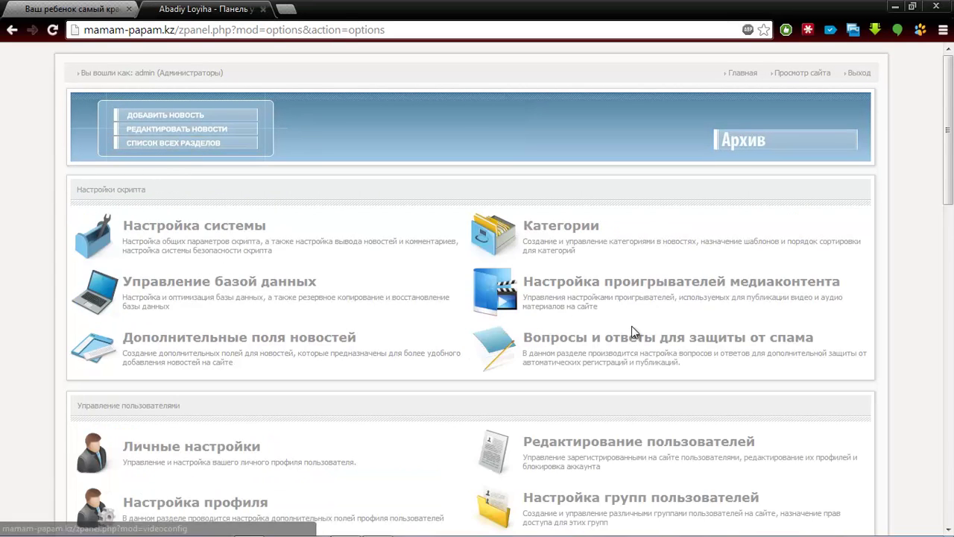
pyautogui.scroll(-10, 952, 227)
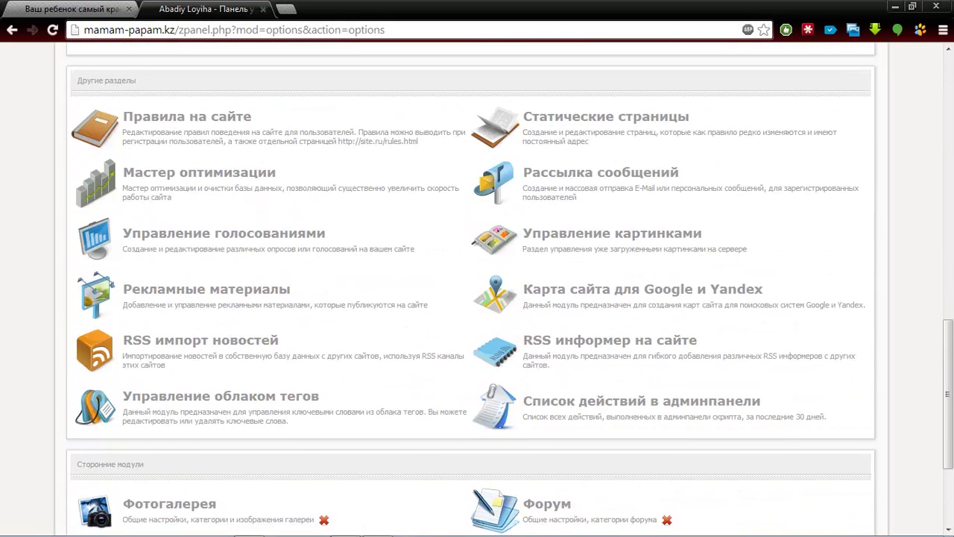
pyautogui.scroll(-2, 677, 507)
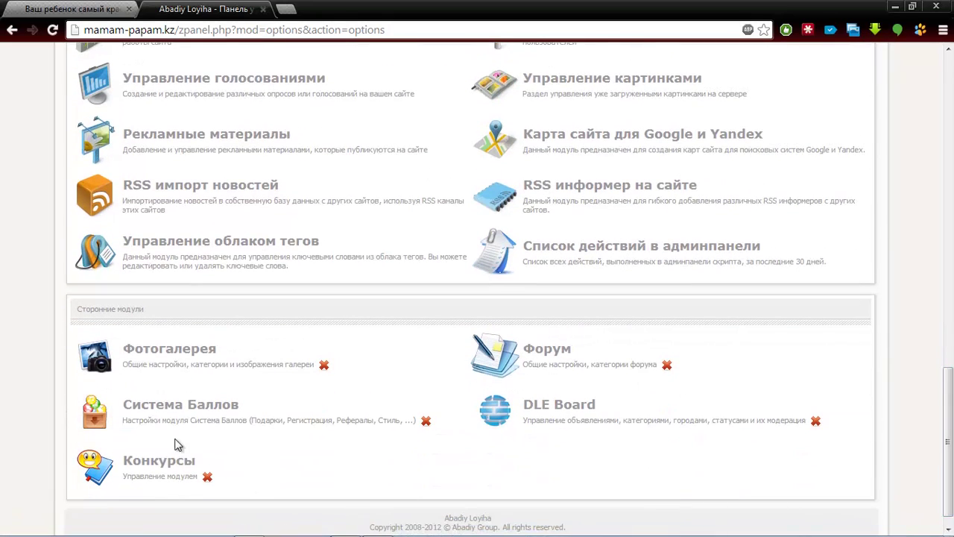
pyautogui.click(132, 458)
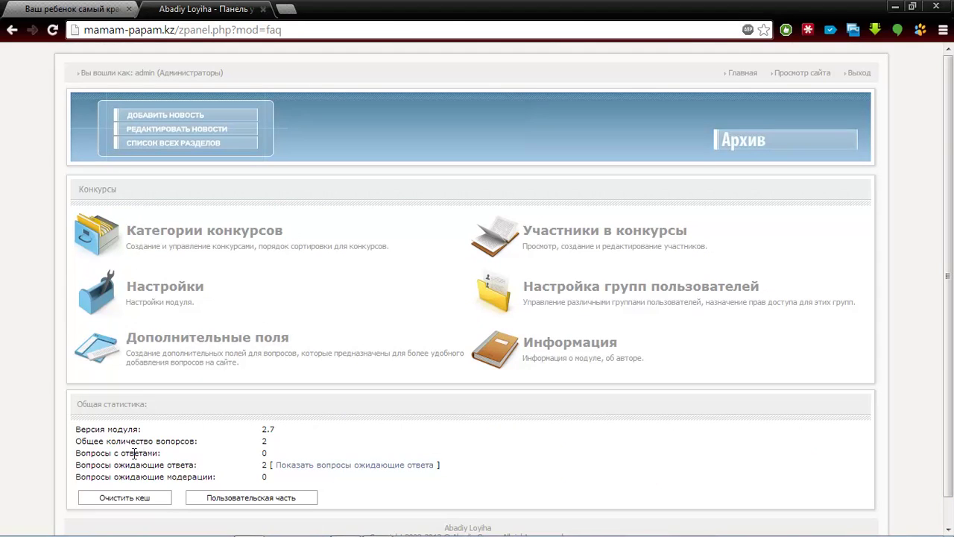
pyautogui.click(179, 242)
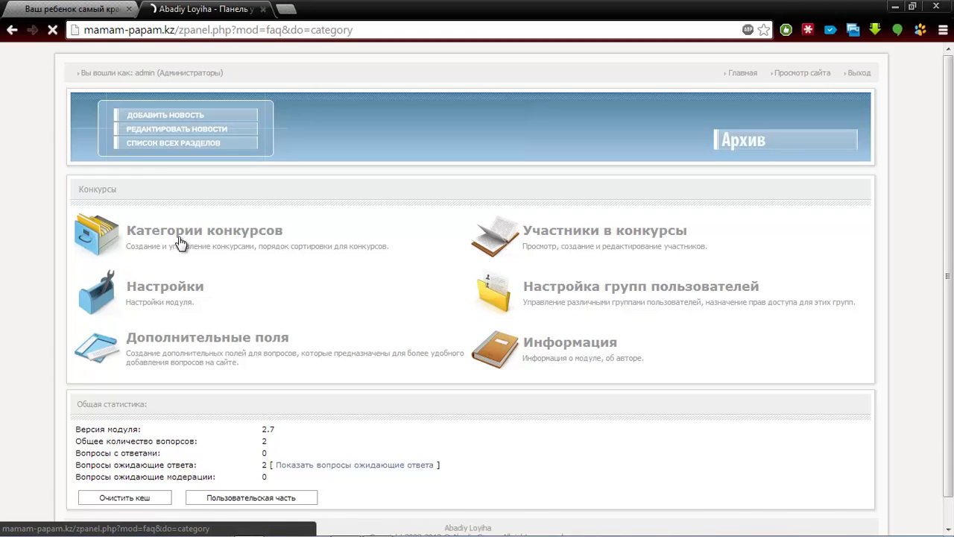
# Enter 'Новый конкурс' as the category name and copy it into Альтернативное имя
pyautogui.scroll(-3, 477, 298)
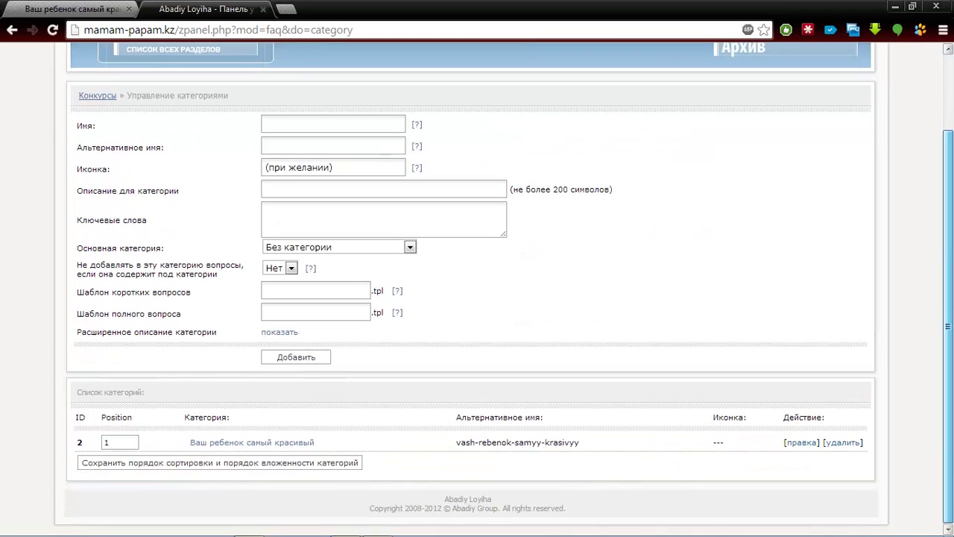
pyautogui.click(345, 124)
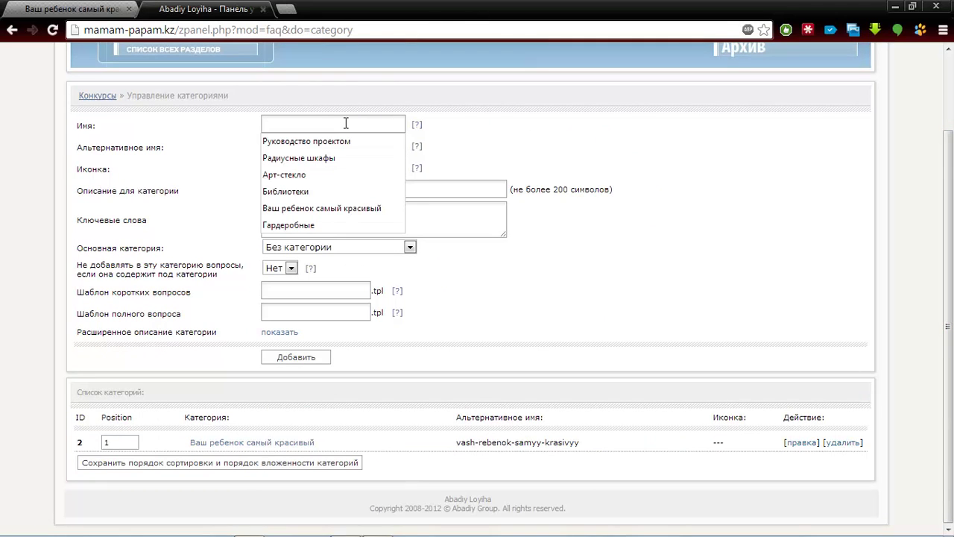
pyautogui.write('Новый конкурс')
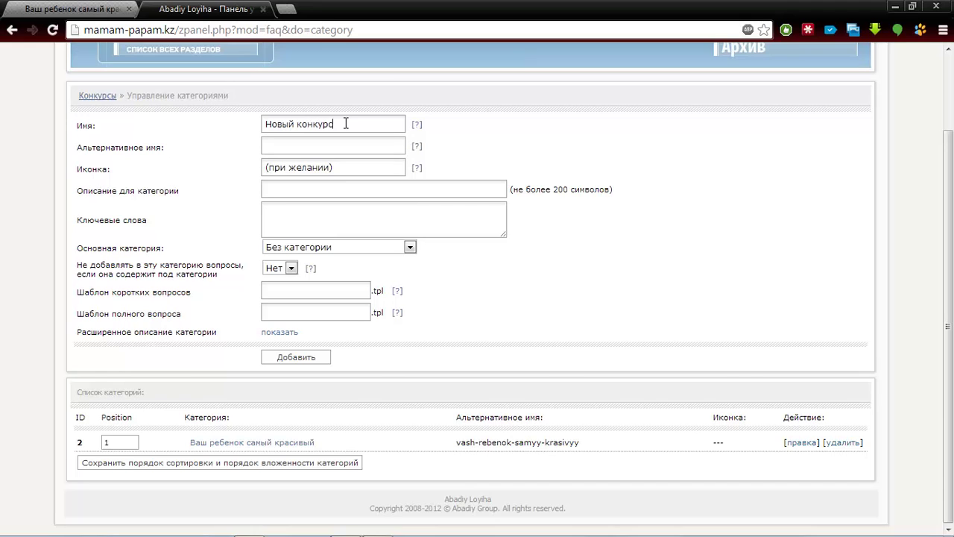
pyautogui.moveTo(345, 123); pyautogui.dragTo(208, 106)
pyautogui.hotkey('ctrl', 'c')
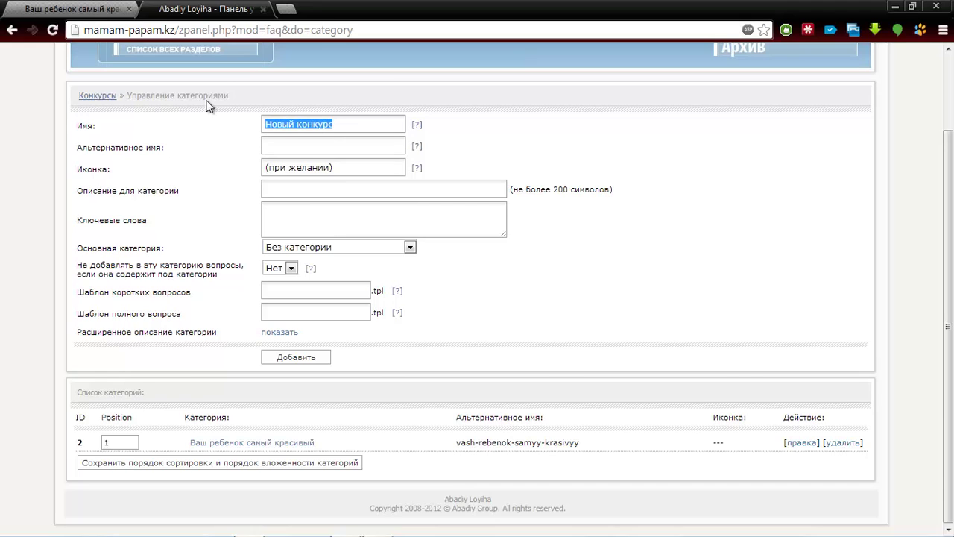
pyautogui.press('Tab')
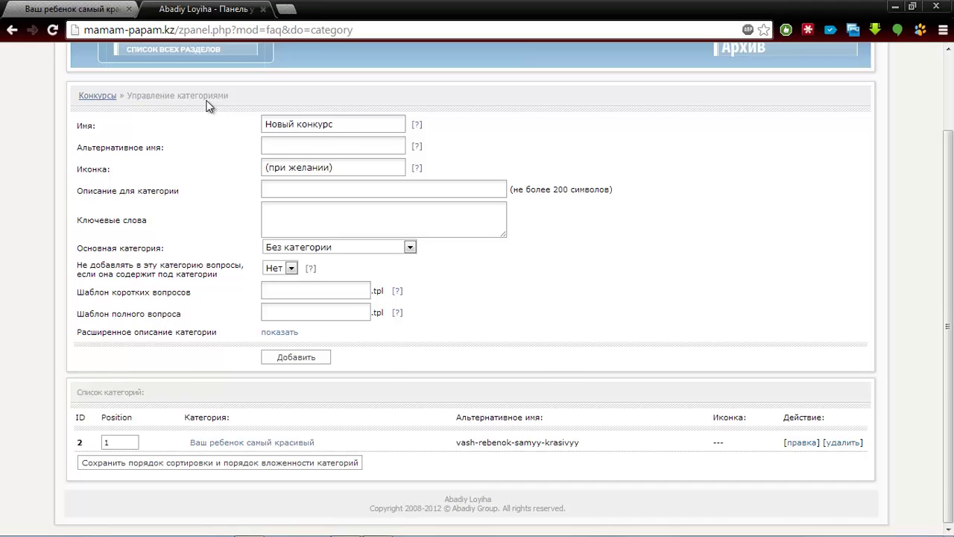
pyautogui.hotkey('ctrl', 'v')
# Copy the sentence inviting parents to send photos from the live contest page into the extended description
pyautogui.click(276, 332)
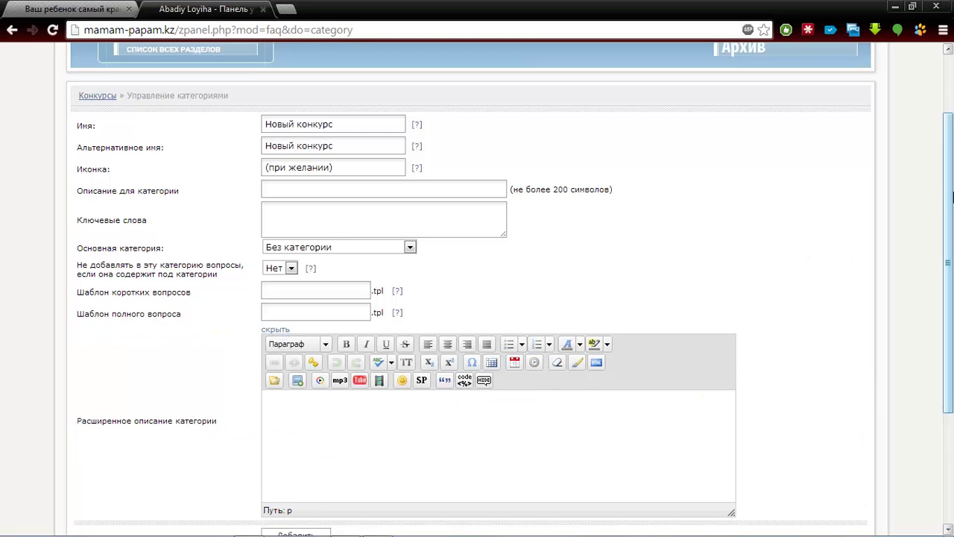
pyautogui.moveTo(950, 196); pyautogui.dragTo(951, 236)
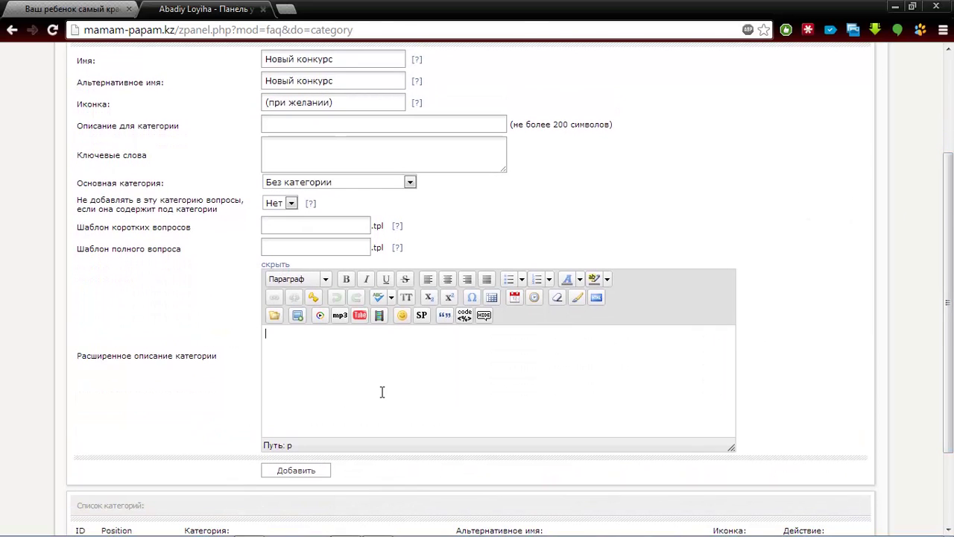
pyautogui.click(84, 3)
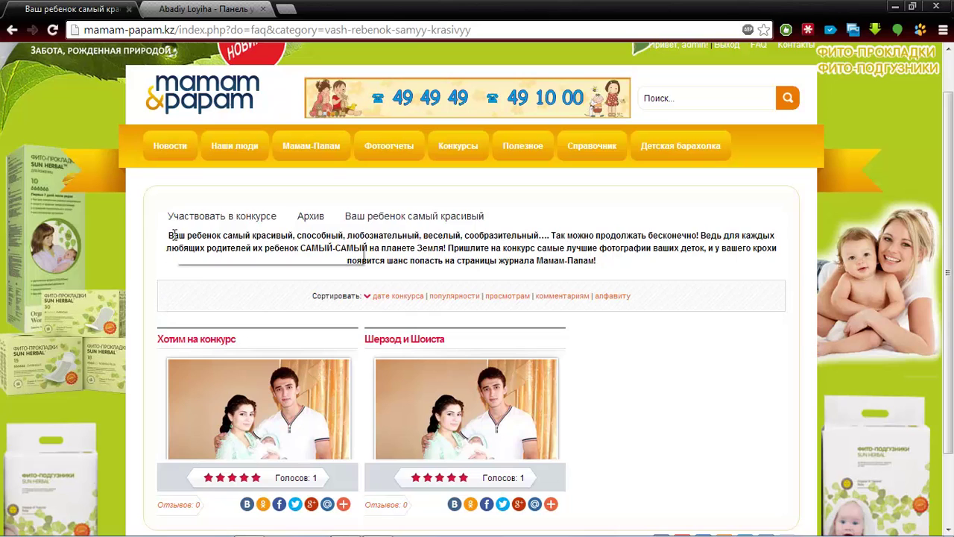
pyautogui.moveTo(173, 235); pyautogui.dragTo(448, 248)
pyautogui.hotkey('ctrl', 'c')
pyautogui.click(644, 257)
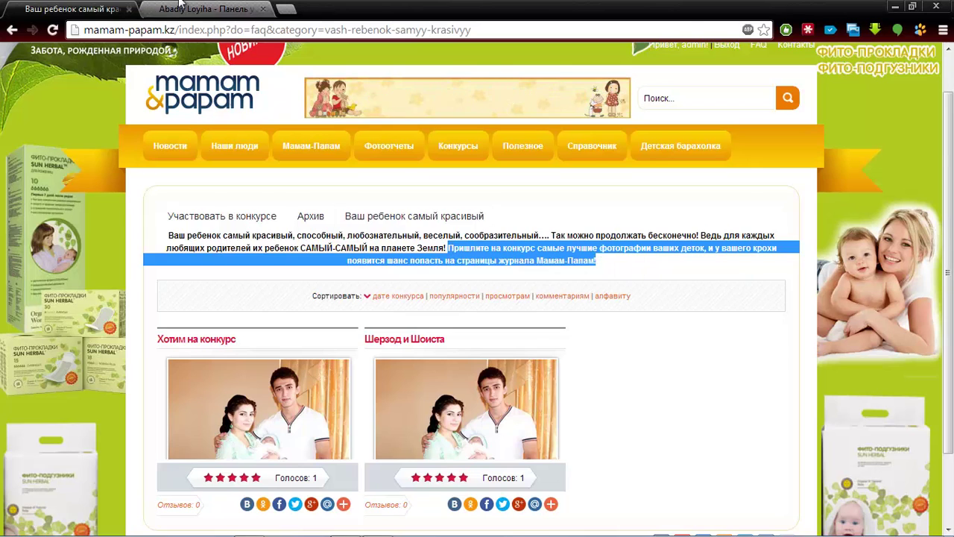
pyautogui.click(205, 9)
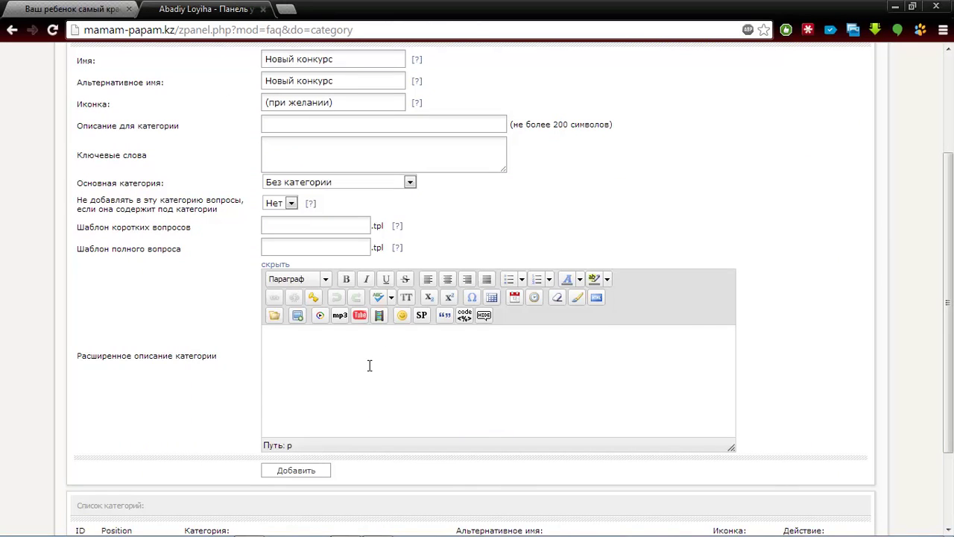
pyautogui.hotkey('ctrl', 'v')
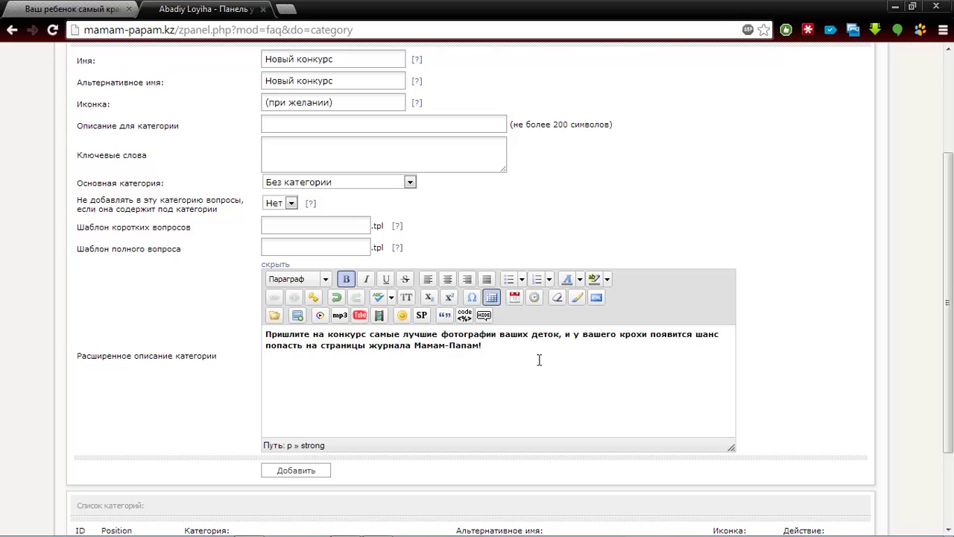
# Centre the pasted description text and start choosing an image file to upload
pyautogui.hotkey('ctrl', 'a')
pyautogui.click(447, 279)
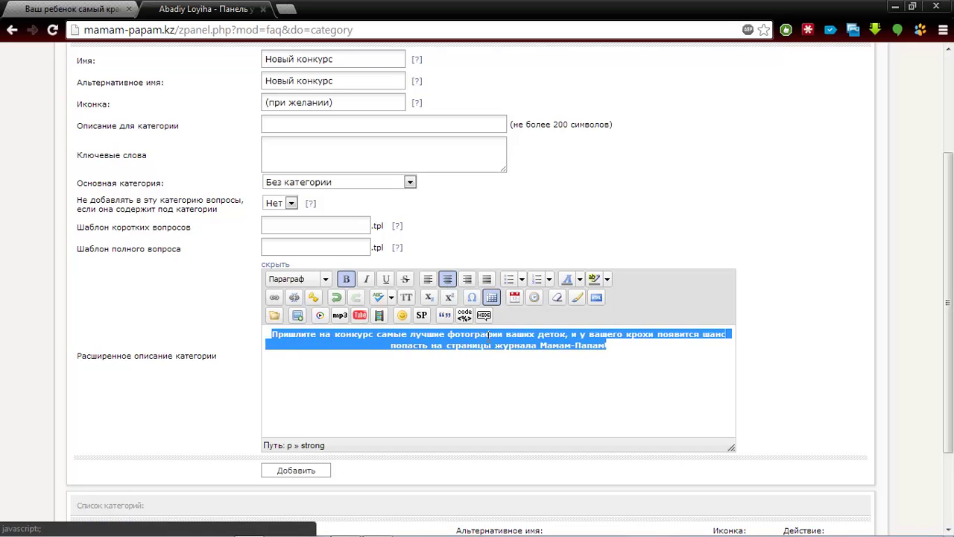
pyautogui.click(626, 370)
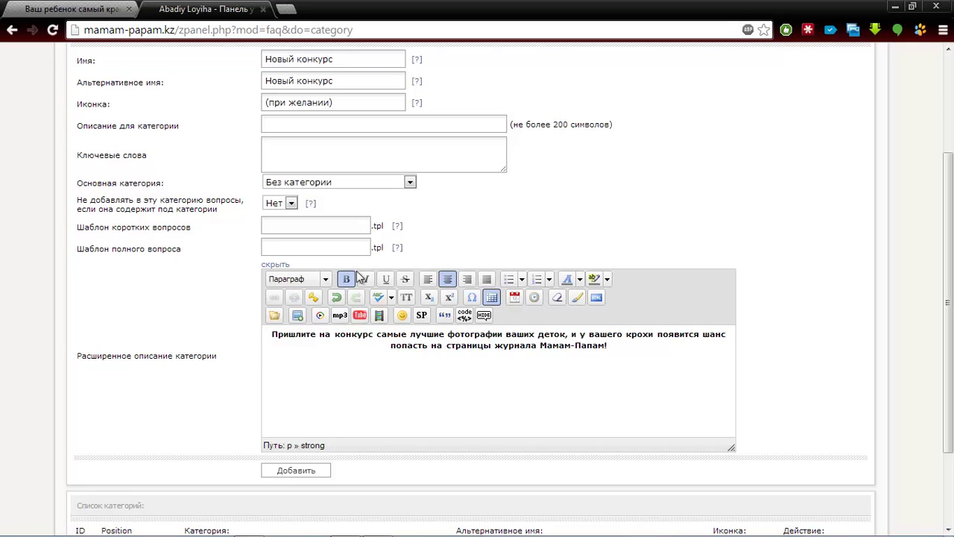
pyautogui.click(274, 317)
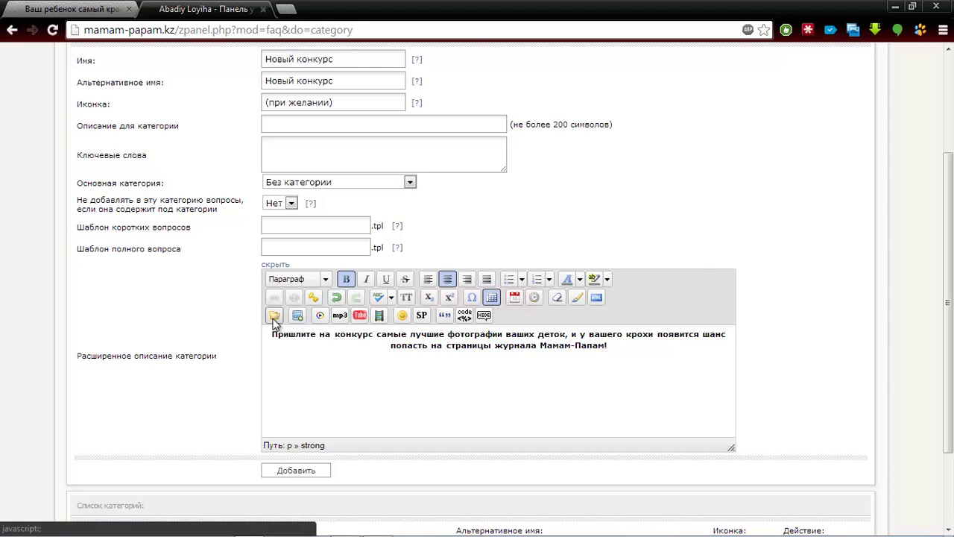
pyautogui.click(285, 315)
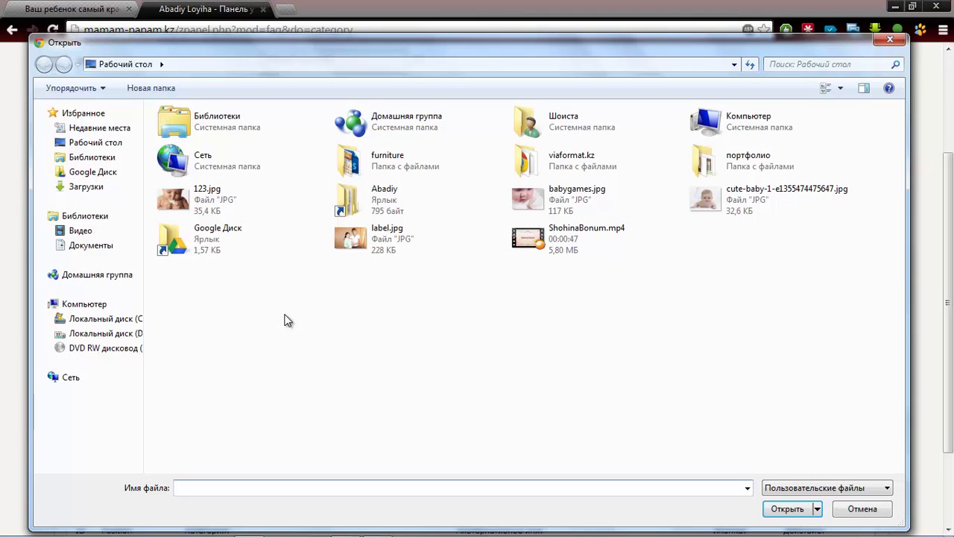
# Upload babygames.jpg, insert it centred at original size, and save the category
pyautogui.doubleClick(596, 193)
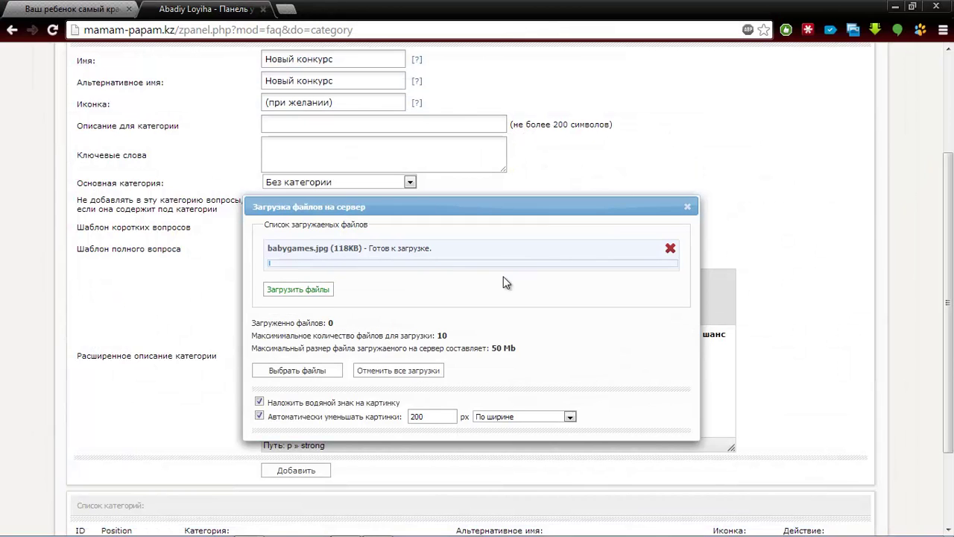
pyautogui.click(295, 290)
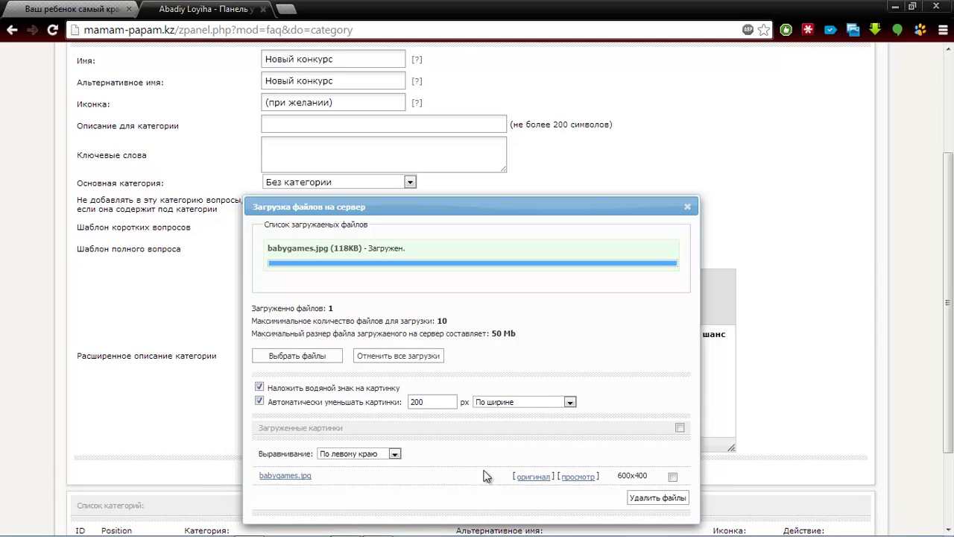
pyautogui.click(325, 456)
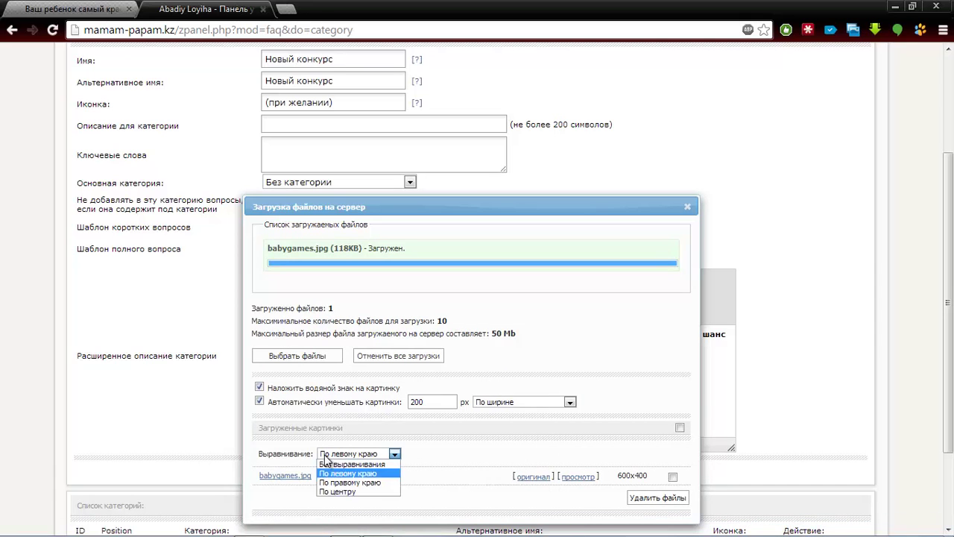
pyautogui.click(340, 491)
pyautogui.click(530, 481)
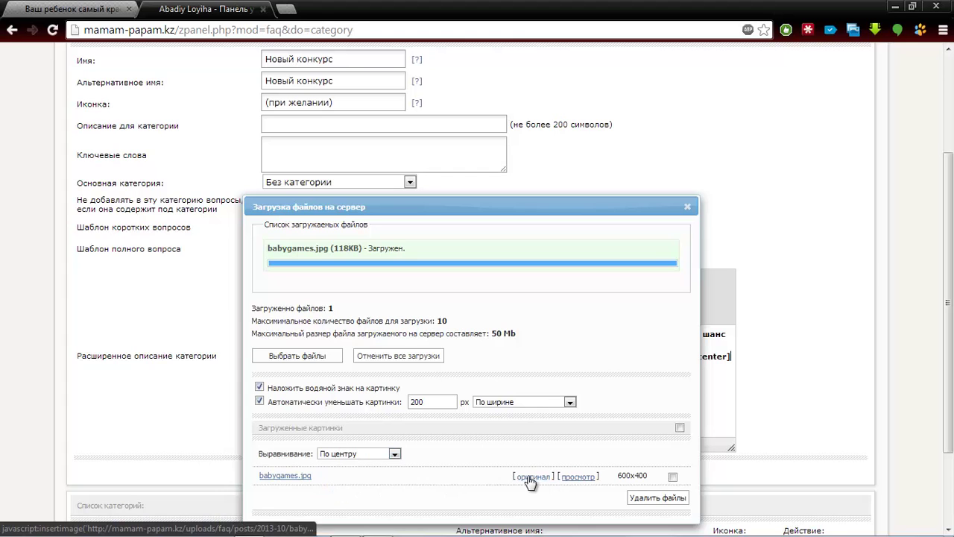
pyautogui.click(687, 206)
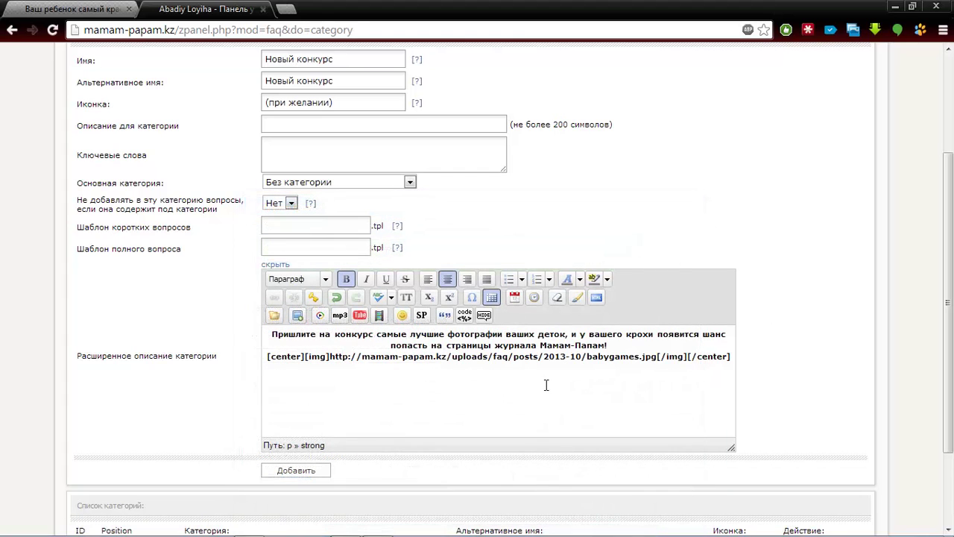
pyautogui.click(296, 471)
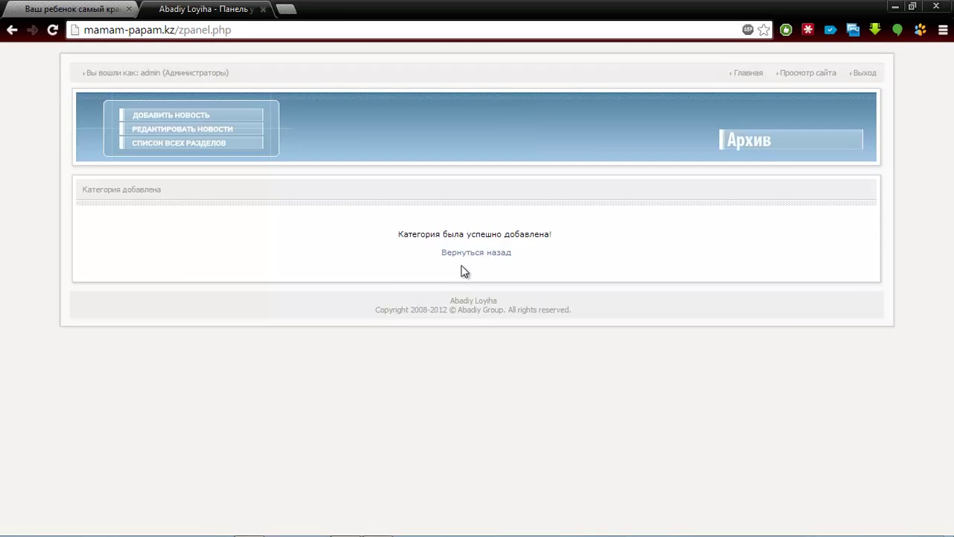
# Return to the Конкурсы overview, then reload the site and open the Новый конкурс page
pyautogui.click(470, 257)
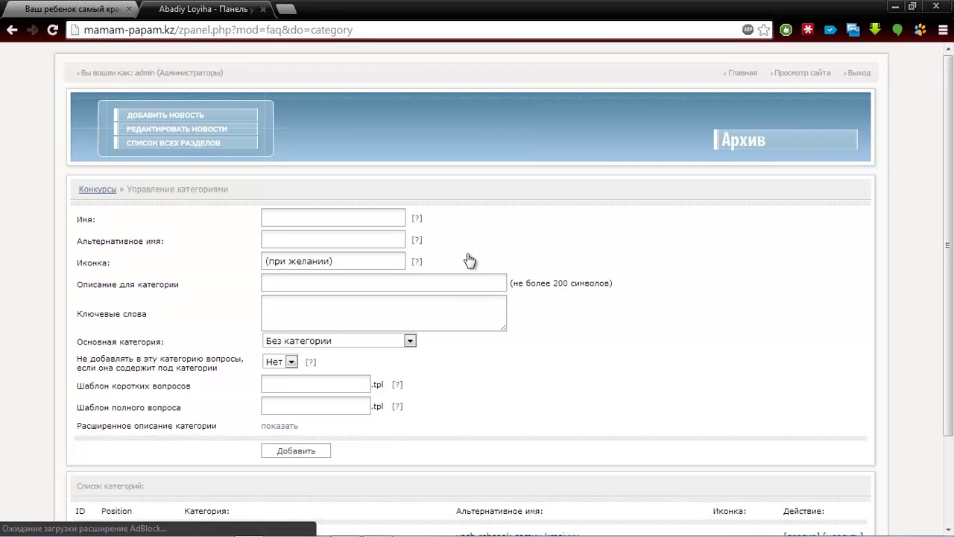
pyautogui.click(87, 188)
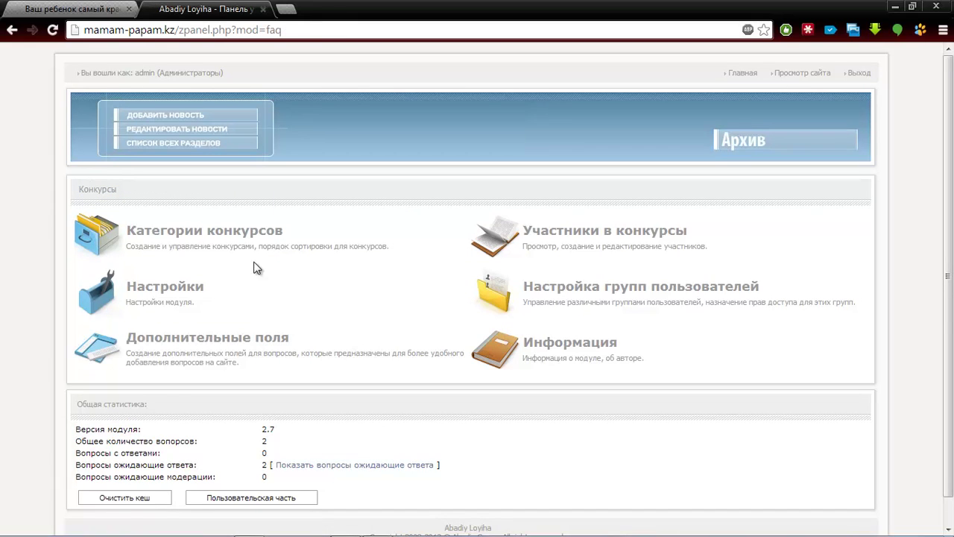
pyautogui.click(74, 8)
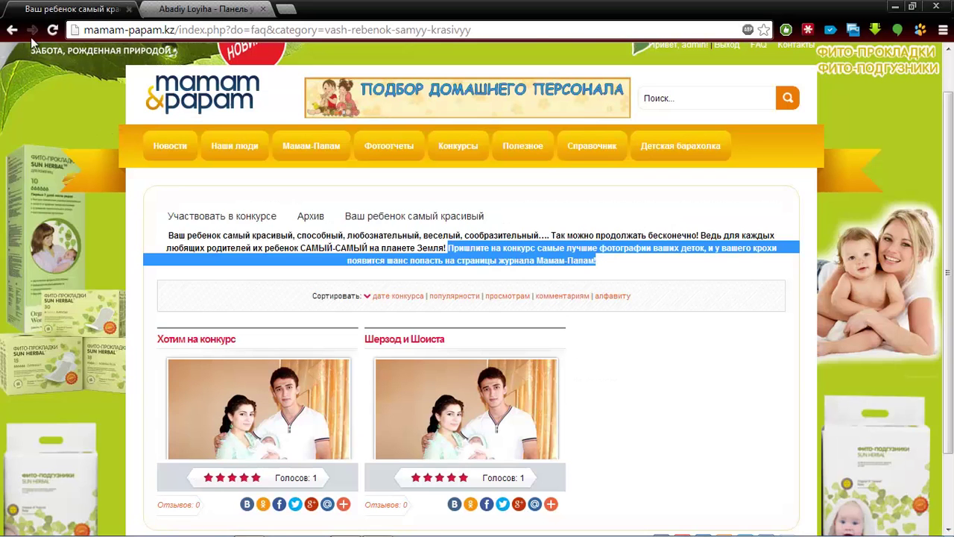
pyautogui.click(53, 36)
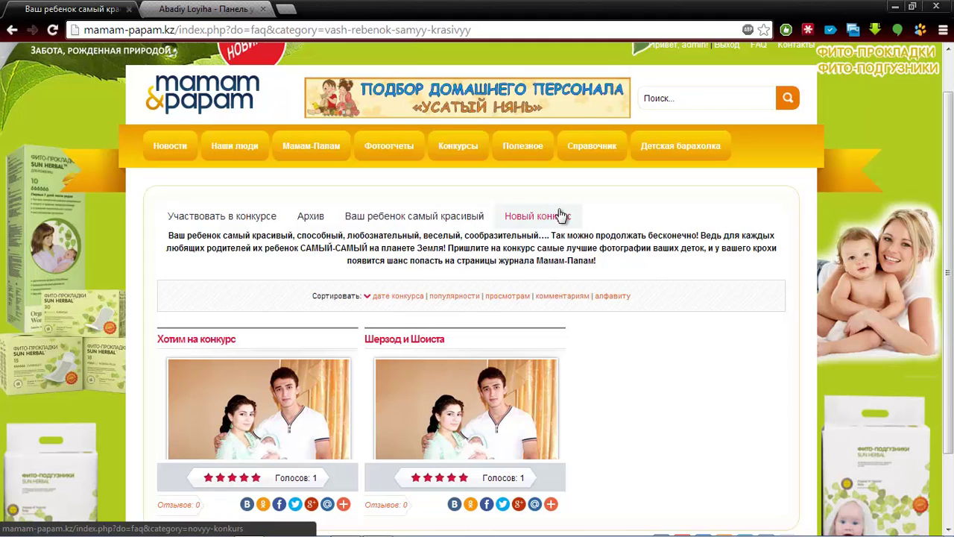
pyautogui.click(560, 215)
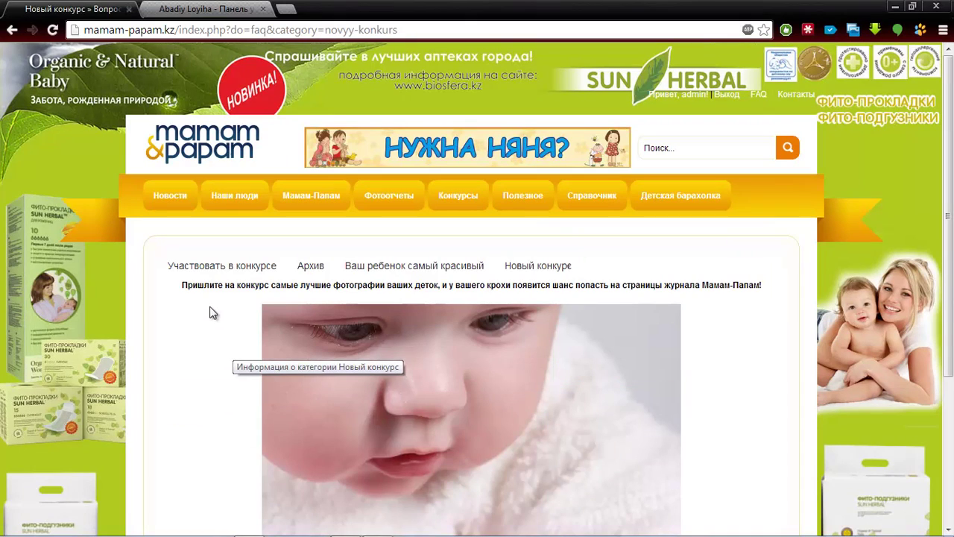
# Scroll to the 'В конкурсе еще никто не участвует' notice and open Участвовать в конкурсе
pyautogui.scroll(-3, 477, 298)
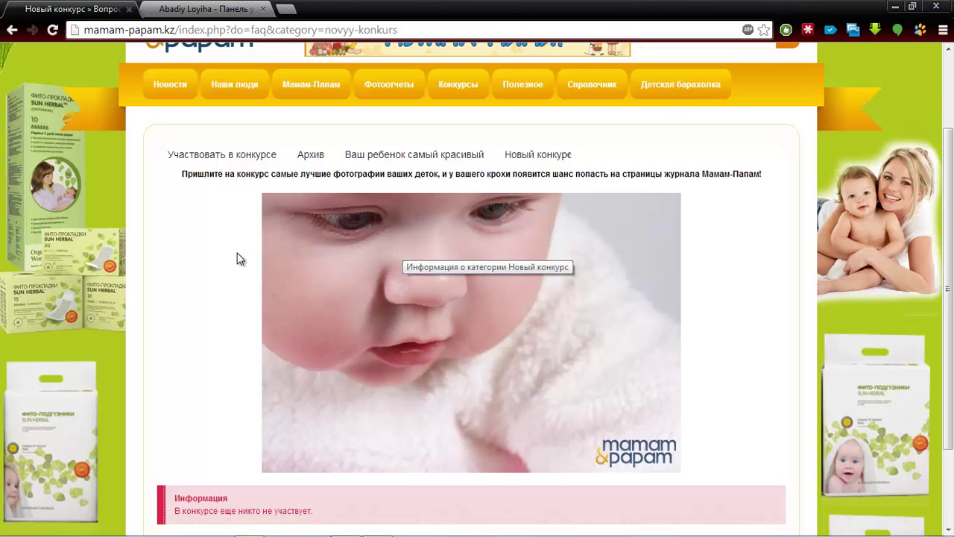
pyautogui.scroll(-1, 948, 291)
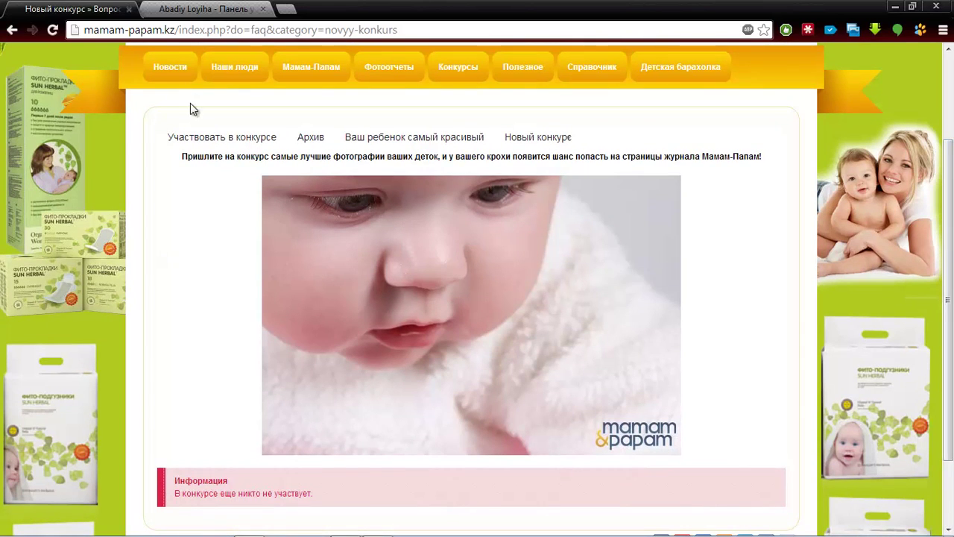
pyautogui.click(192, 139)
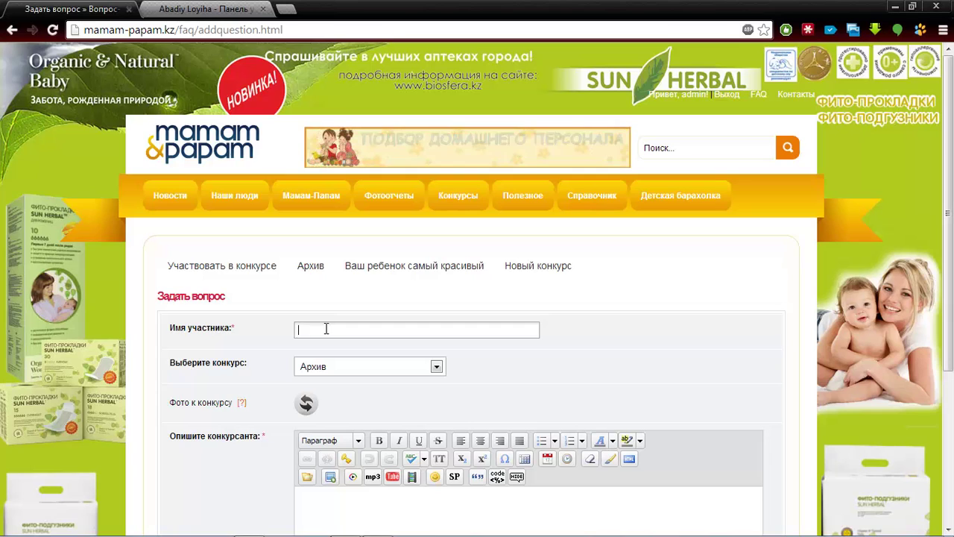
# Enter participant name 'Тест в новый конкурс' and choose Новый конкурс as the contest
pyautogui.write('Те')
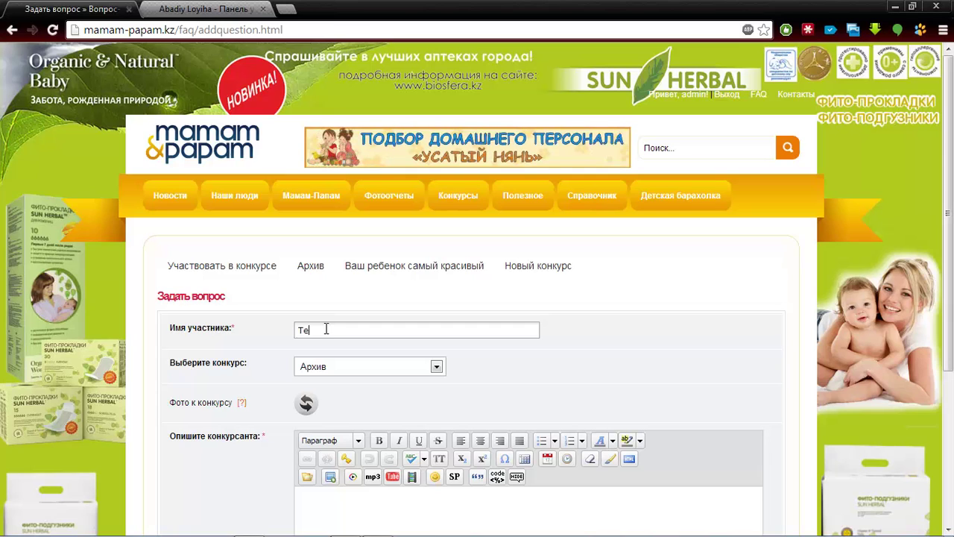
pyautogui.write('ст в новый ')
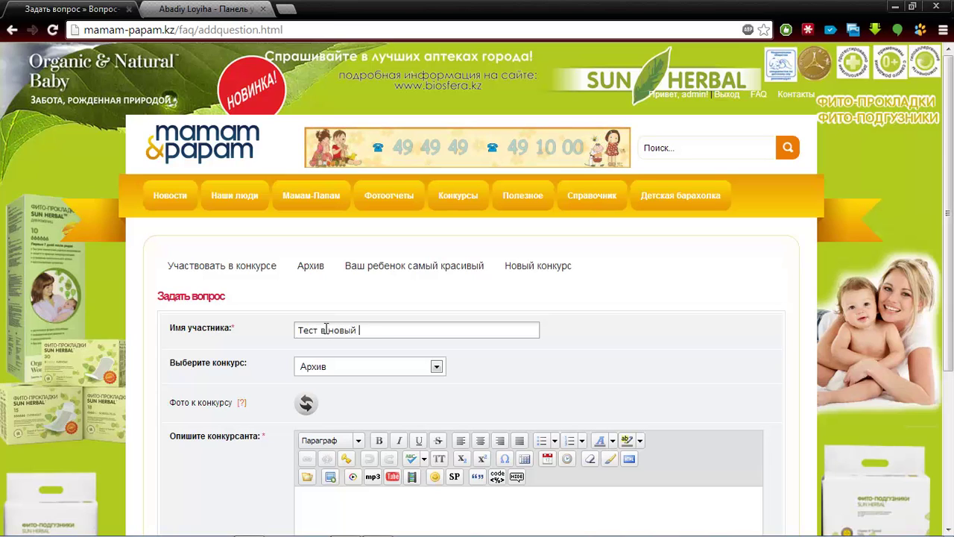
pyautogui.write('конкурс')
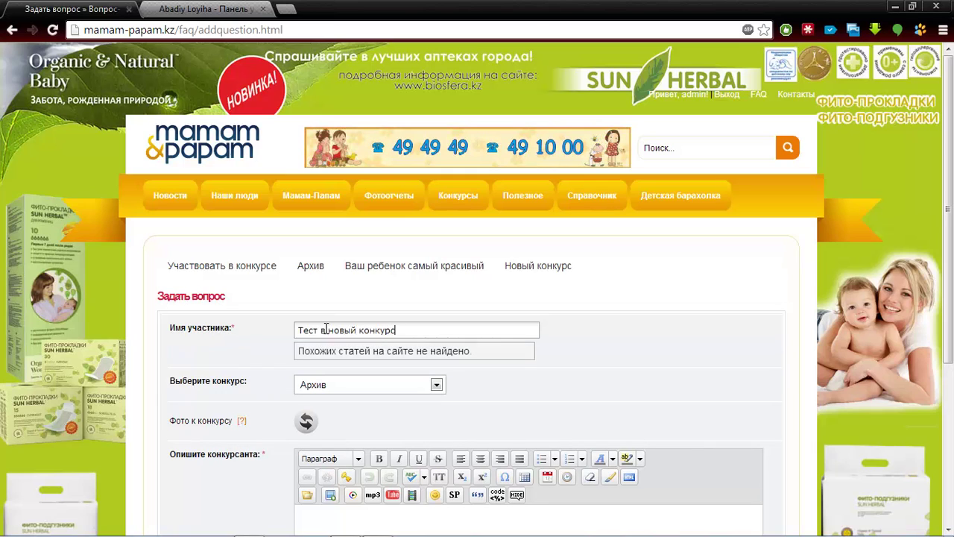
pyautogui.click(334, 384)
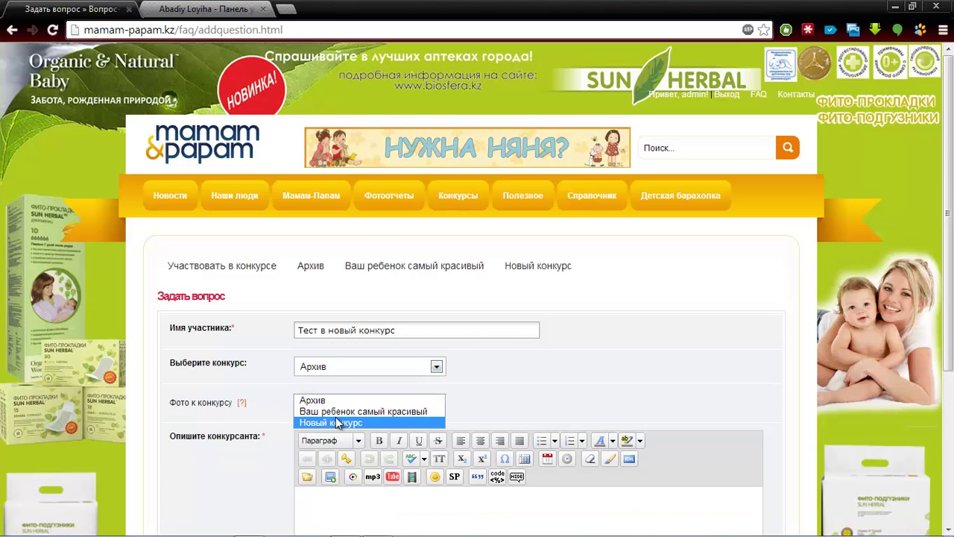
pyautogui.click(322, 373)
pyautogui.click(324, 365)
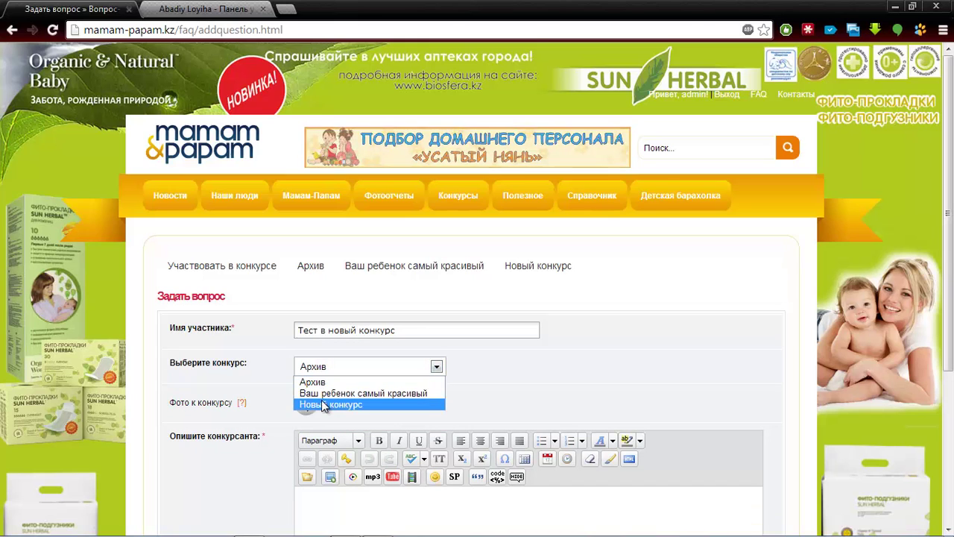
pyautogui.click(321, 403)
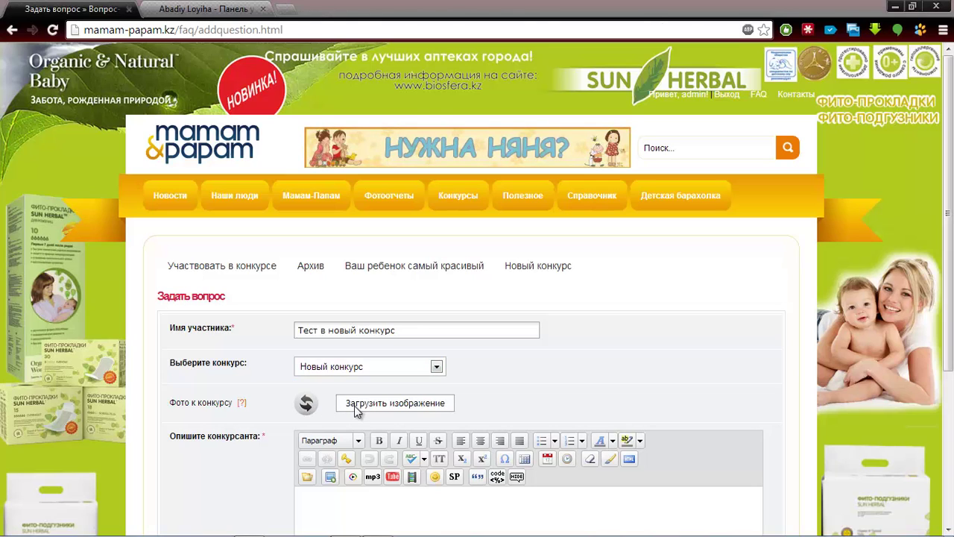
# Attach photo 123.jpg and submit the contest entry
pyautogui.click(355, 407)
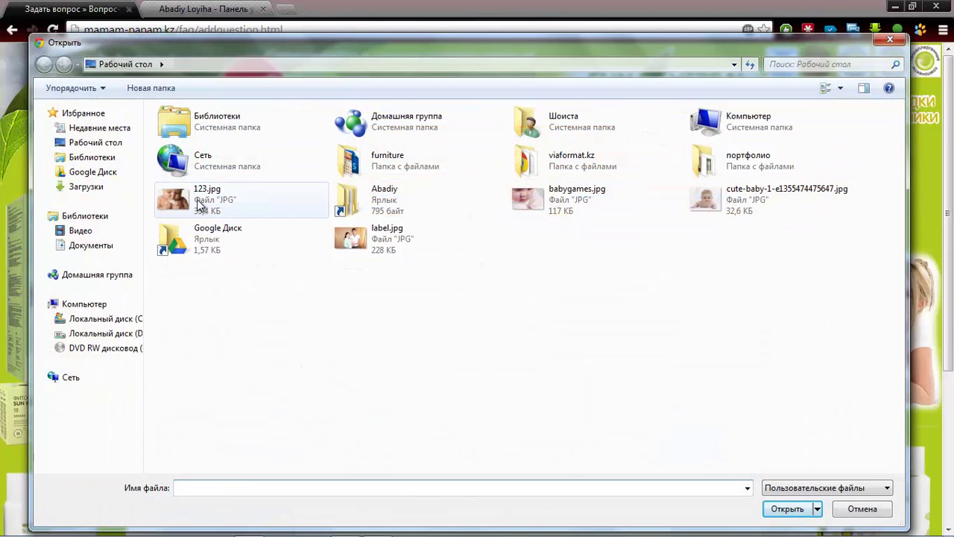
pyautogui.doubleClick(173, 200)
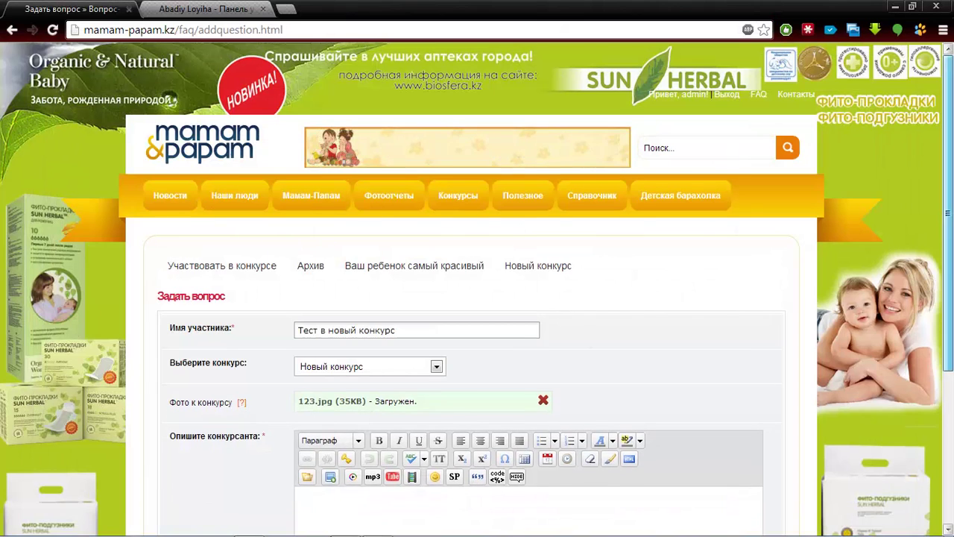
pyautogui.scroll(-2, 625, 404)
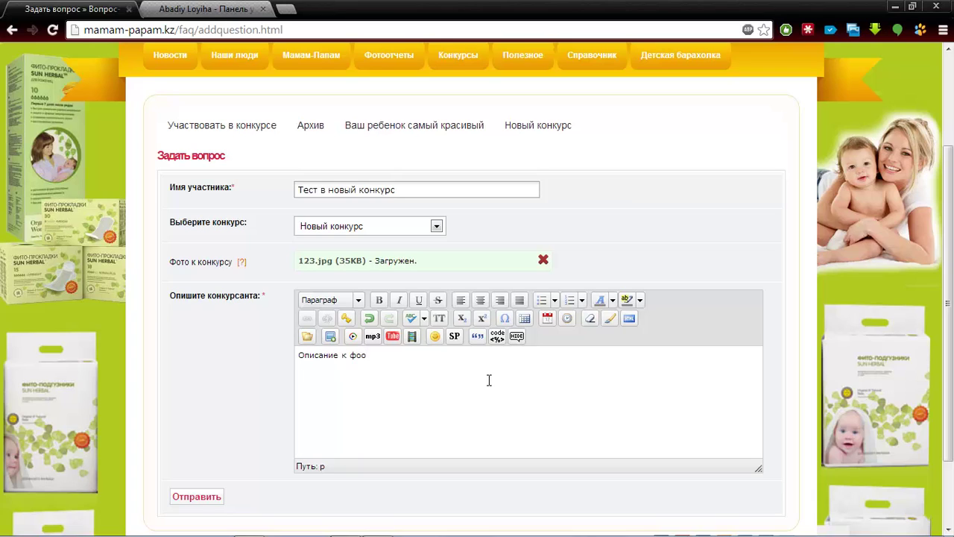
pyautogui.click(205, 496)
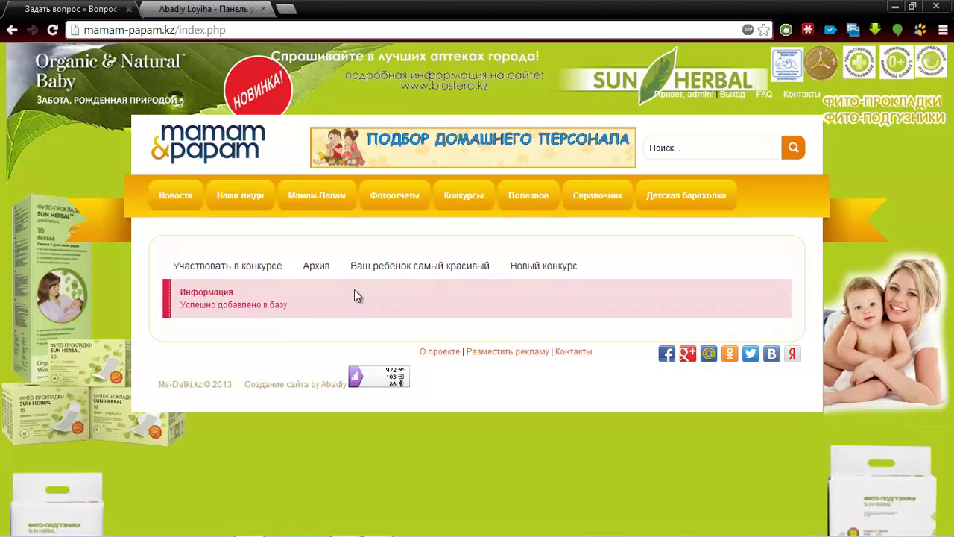
# Find the test entry on the Новый конкурс page, give it five stars, and reload
pyautogui.click(543, 265)
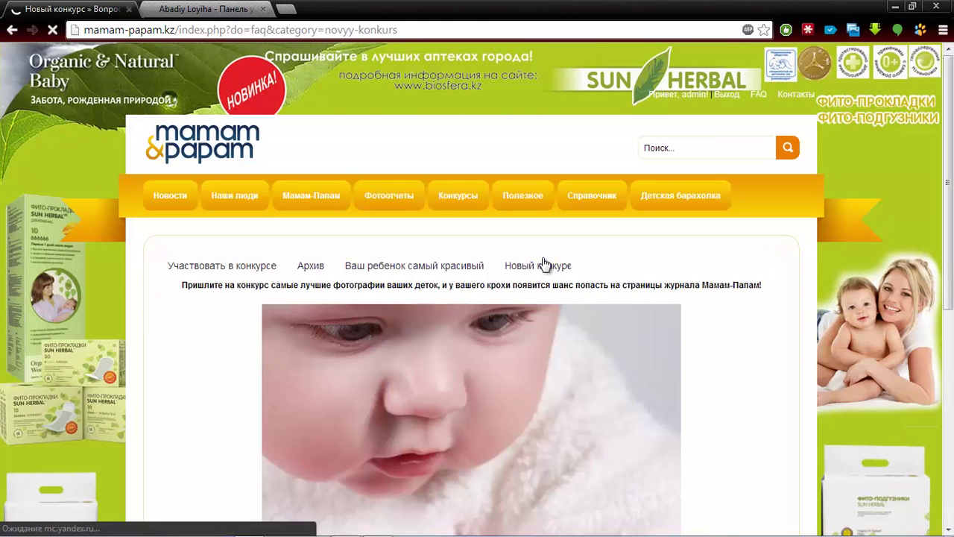
pyautogui.scroll(-1, 543, 265)
pyautogui.scroll(-3, 477, 298)
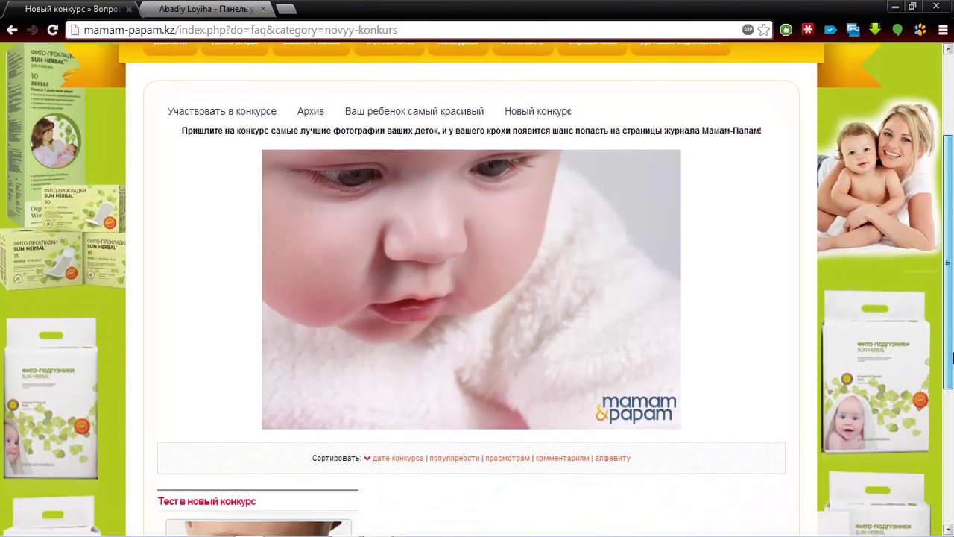
pyautogui.moveTo(951, 358); pyautogui.dragTo(952, 426)
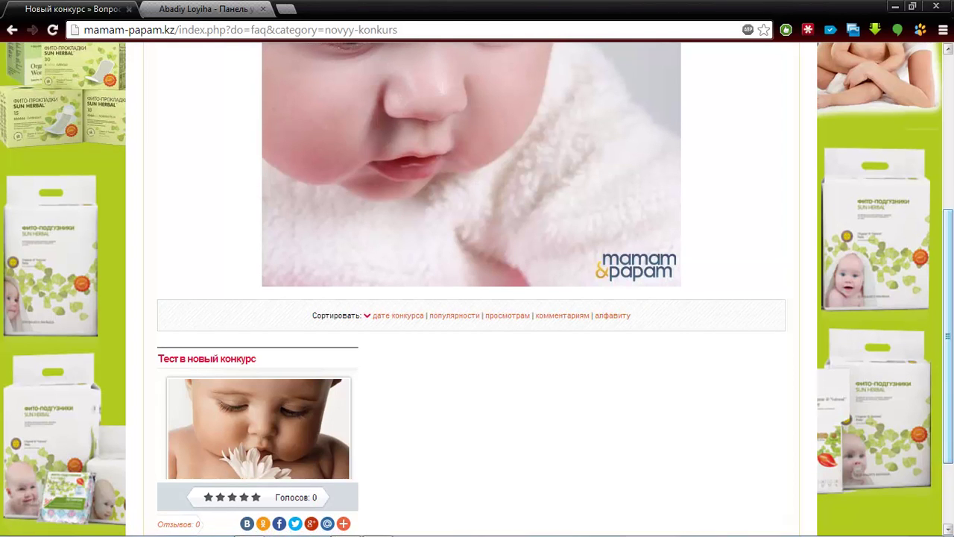
pyautogui.moveTo(952, 372); pyautogui.dragTo(951, 422)
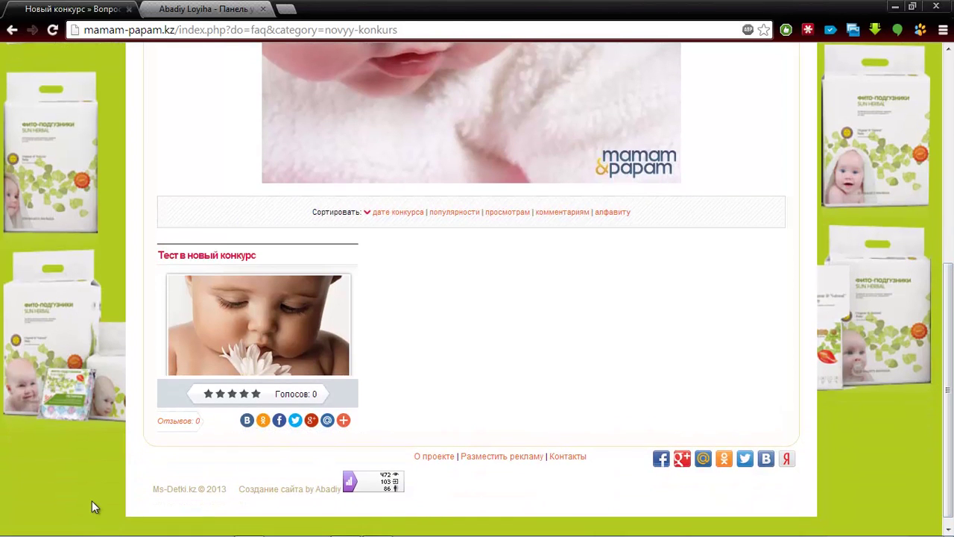
pyautogui.click(255, 394)
pyautogui.press('F5')
pyautogui.click(209, 9)
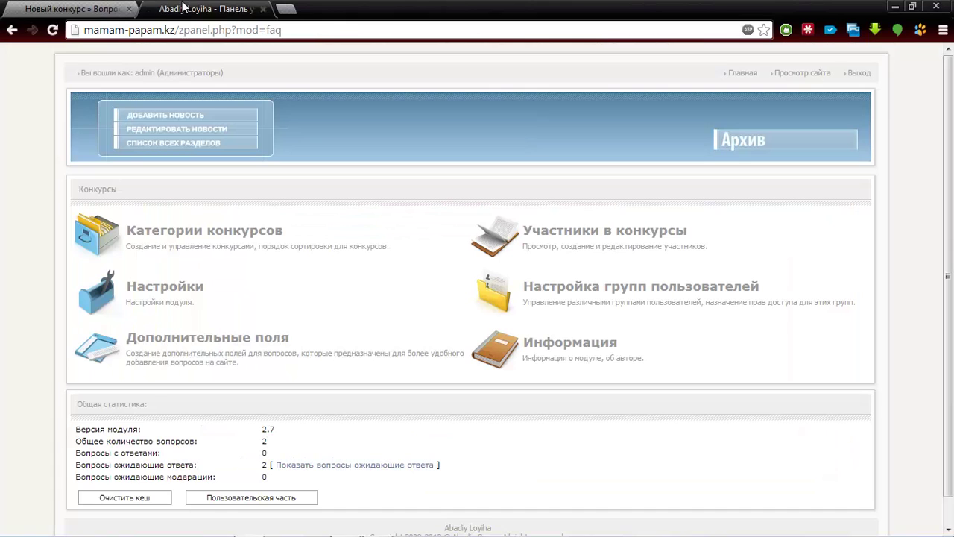
# Check the news list and category management, then open the Участники в конкурсы list
pyautogui.keyDown('ctrl'); pyautogui.click(218, 134); pyautogui.keyUp('ctrl')
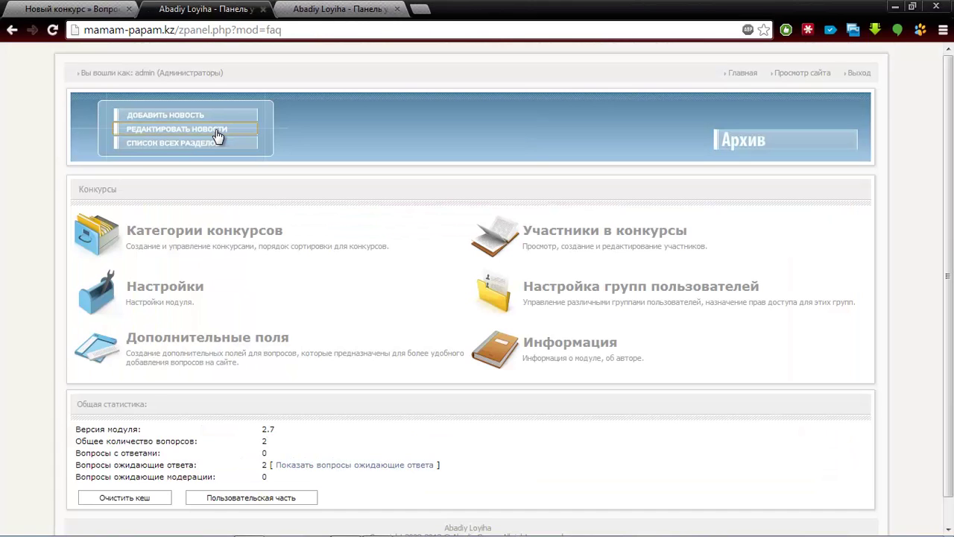
pyautogui.click(335, 9)
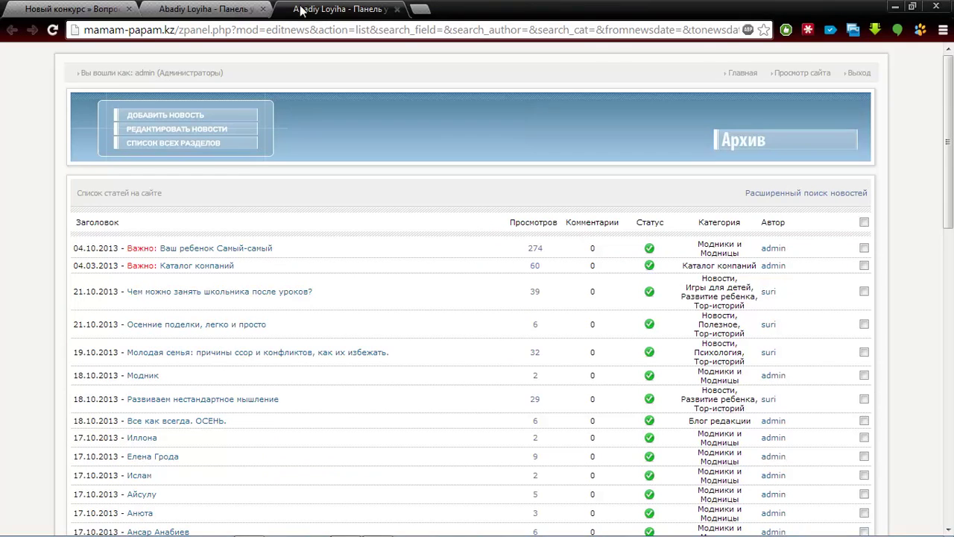
pyautogui.click(224, 8)
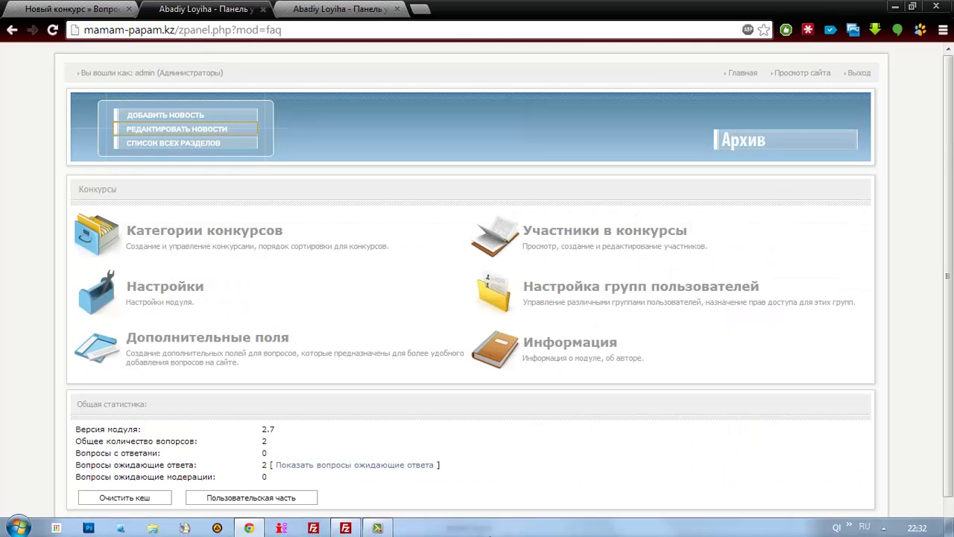
pyautogui.click(387, 530)
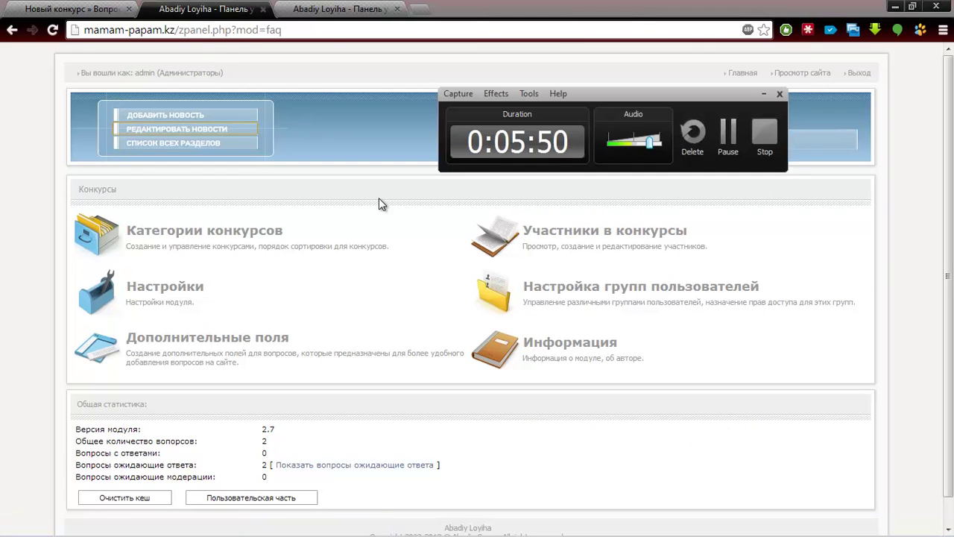
pyautogui.click(380, 222)
pyautogui.click(764, 95)
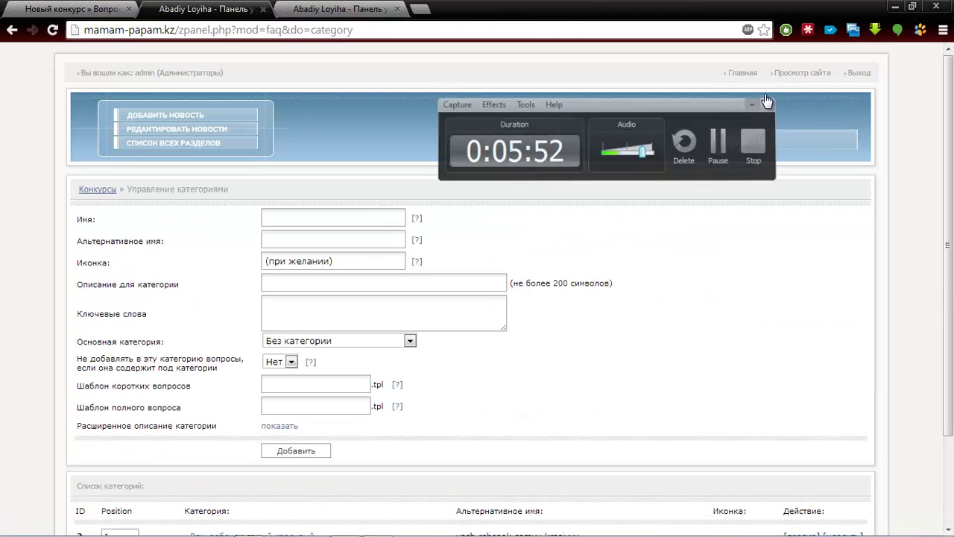
pyautogui.click(11, 30)
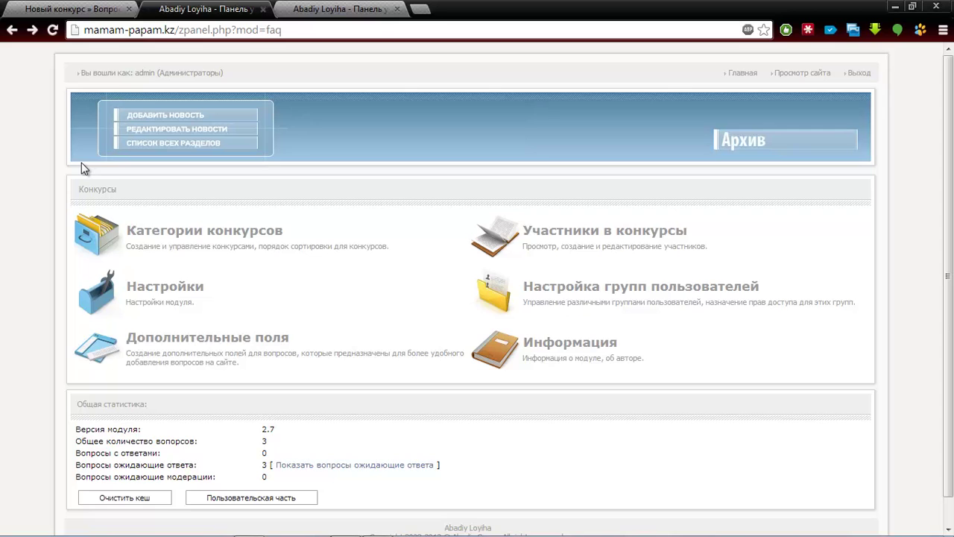
pyautogui.click(560, 246)
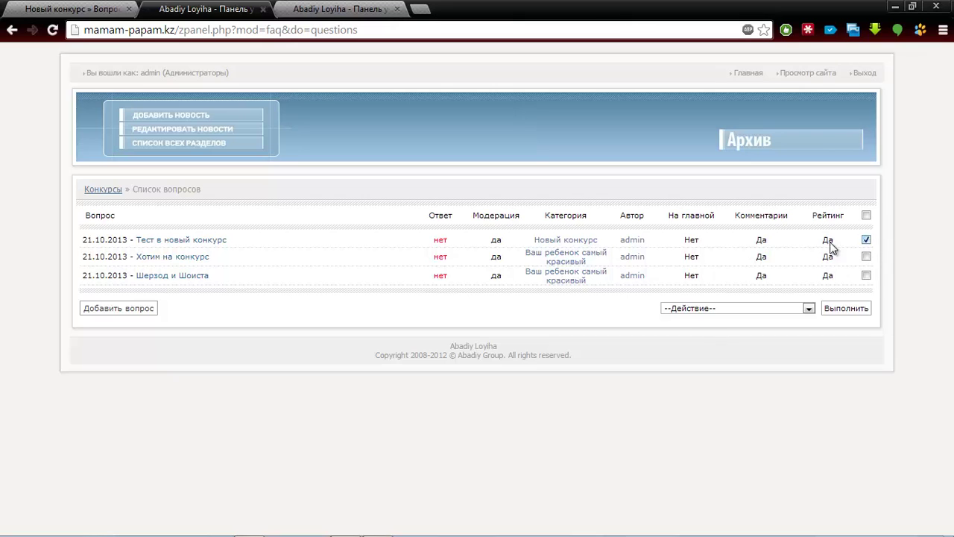
# Delete the 'Тест в новый конкурс' entry, then reload the contest page to confirm it's gone
pyautogui.click(713, 308)
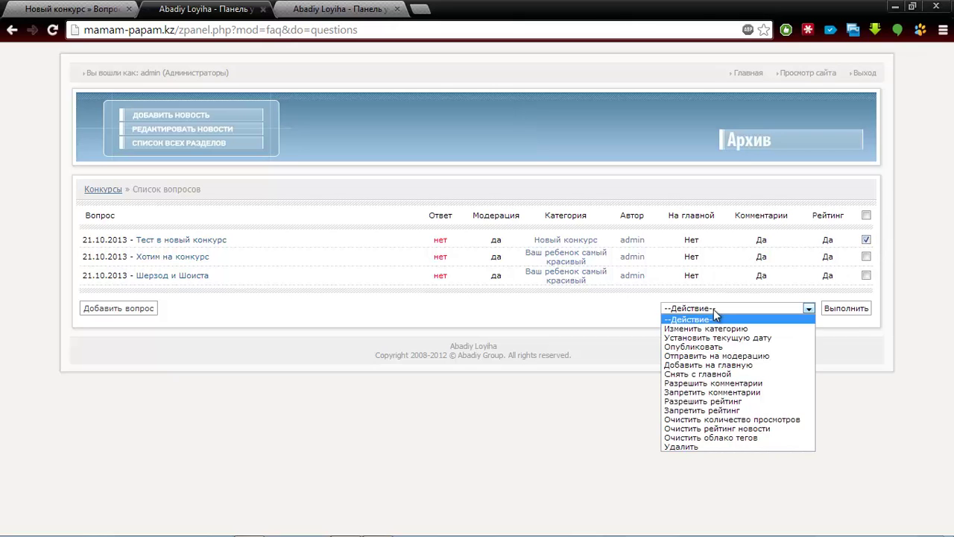
pyautogui.click(720, 446)
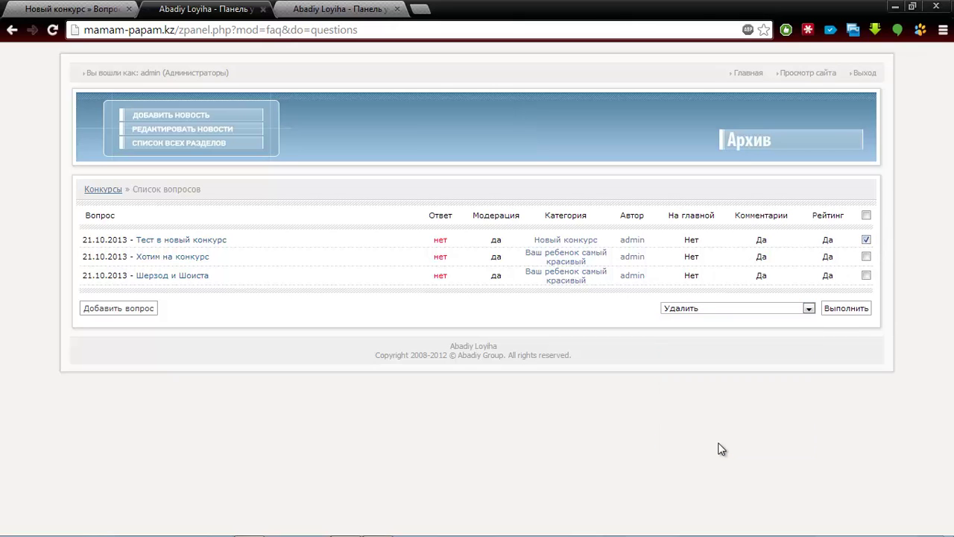
pyautogui.click(862, 309)
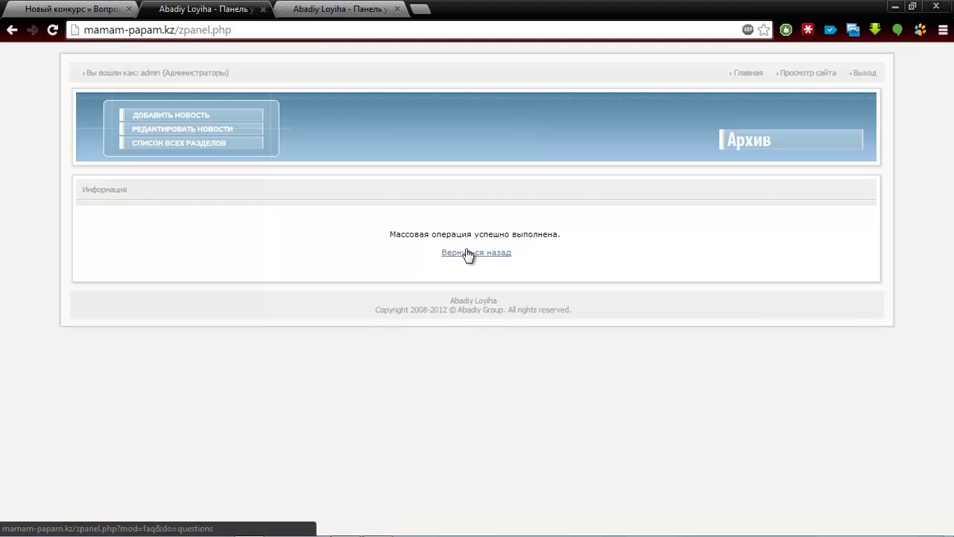
pyautogui.click(468, 253)
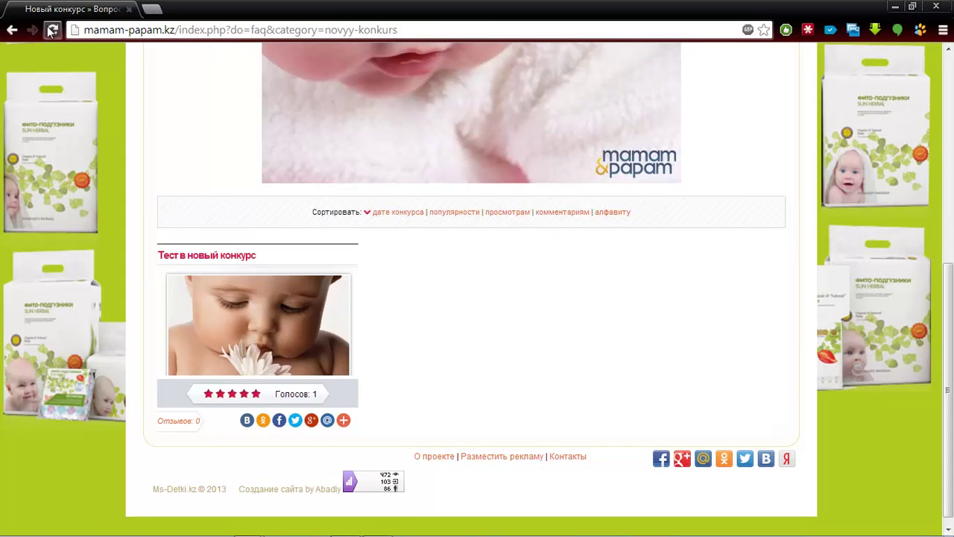
pyautogui.click(53, 29)
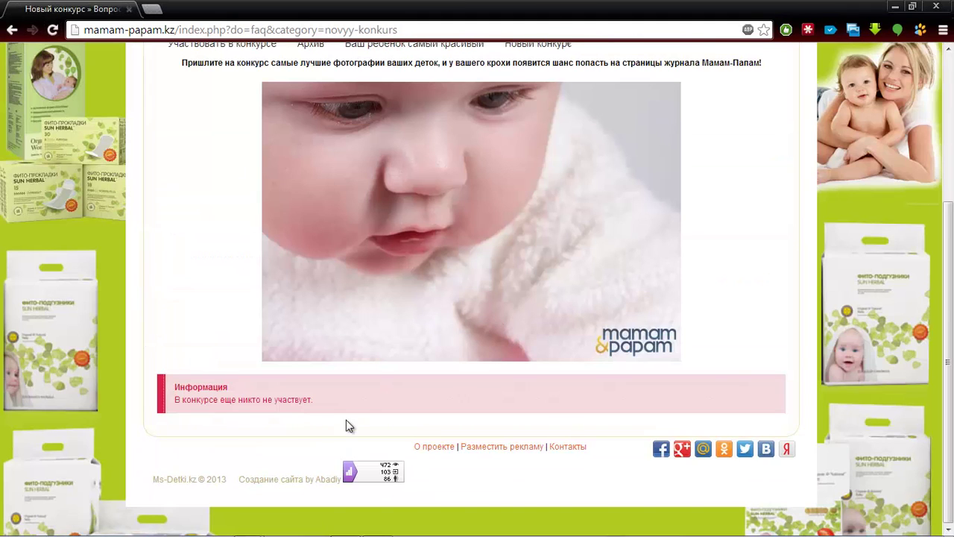
pyautogui.scroll(3, 707, 377)
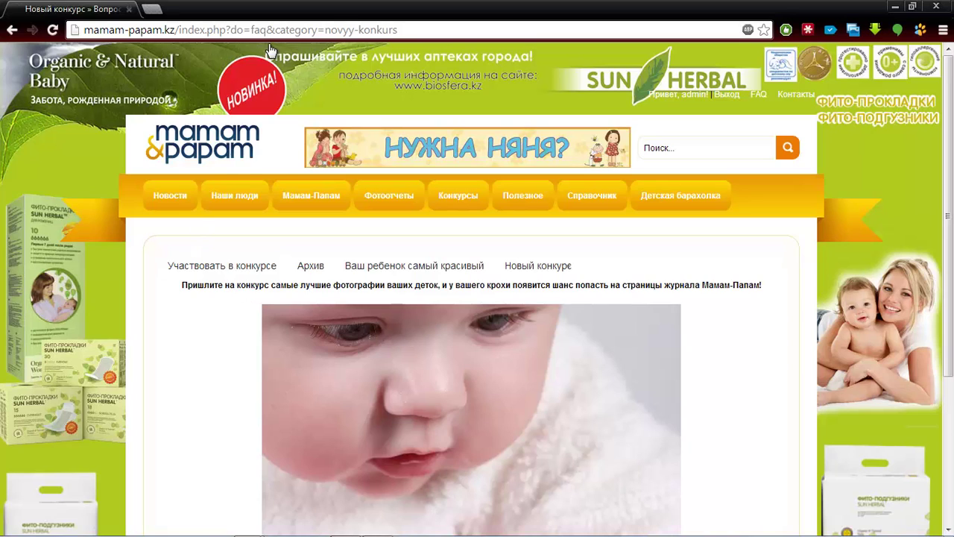
# Open the 'Участвовать в конкурсе' link in an incognito window, which demands registration
pyautogui.rightClick(256, 267)
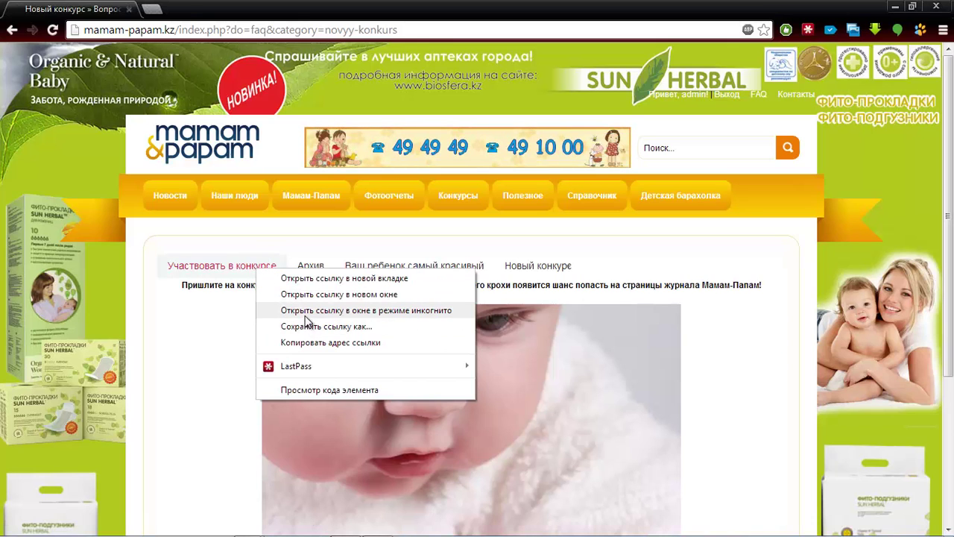
pyautogui.click(301, 311)
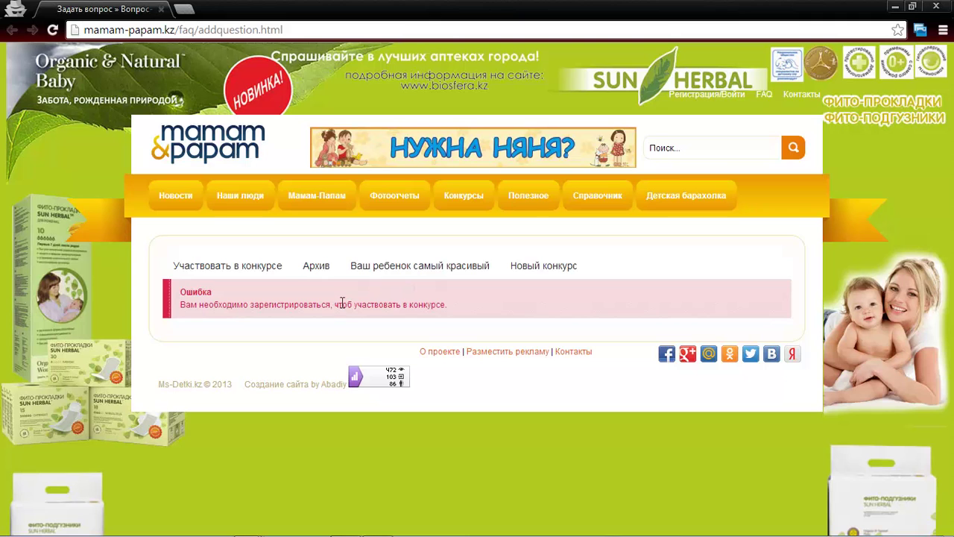
pyautogui.click(695, 94)
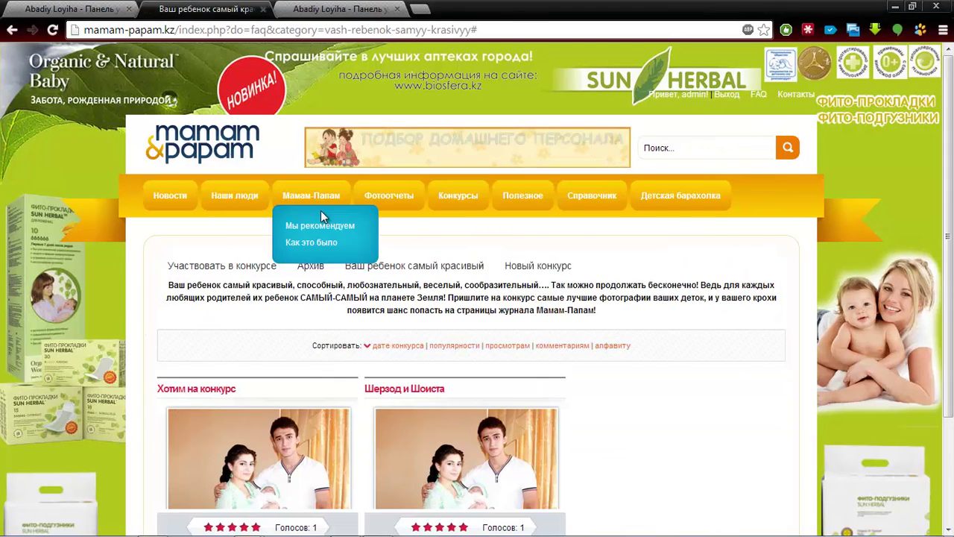
pyautogui.rightClick(203, 271)
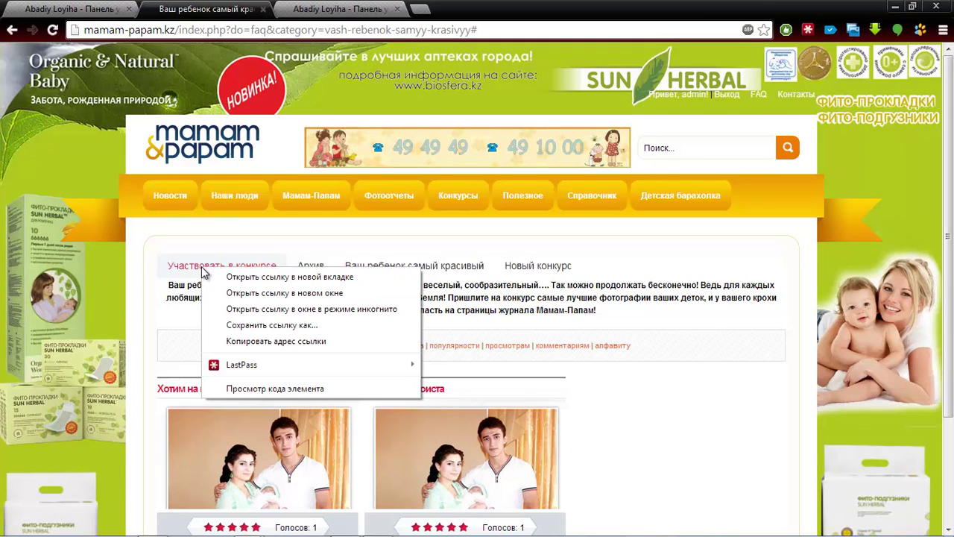
pyautogui.click(244, 312)
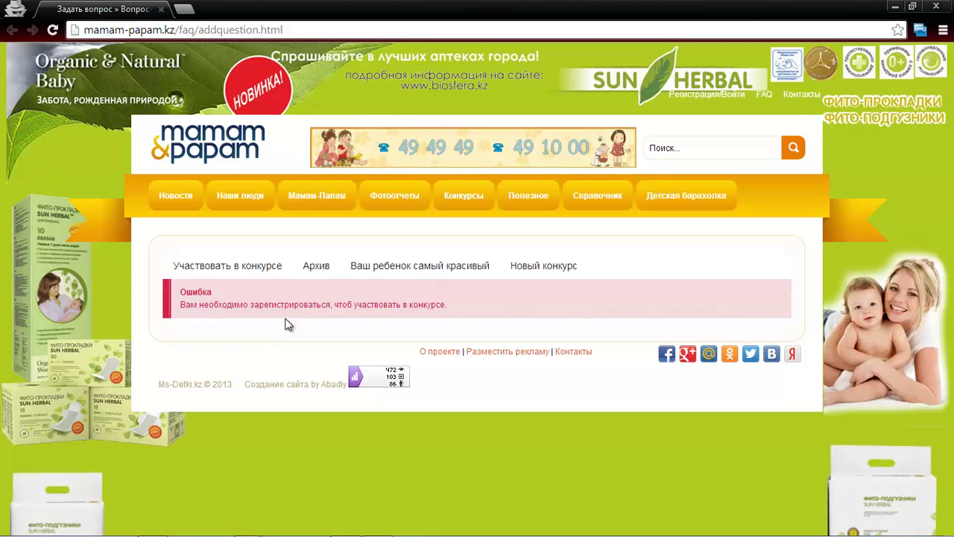
# Log in to the site with the saved test account and its password
pyautogui.click(703, 93)
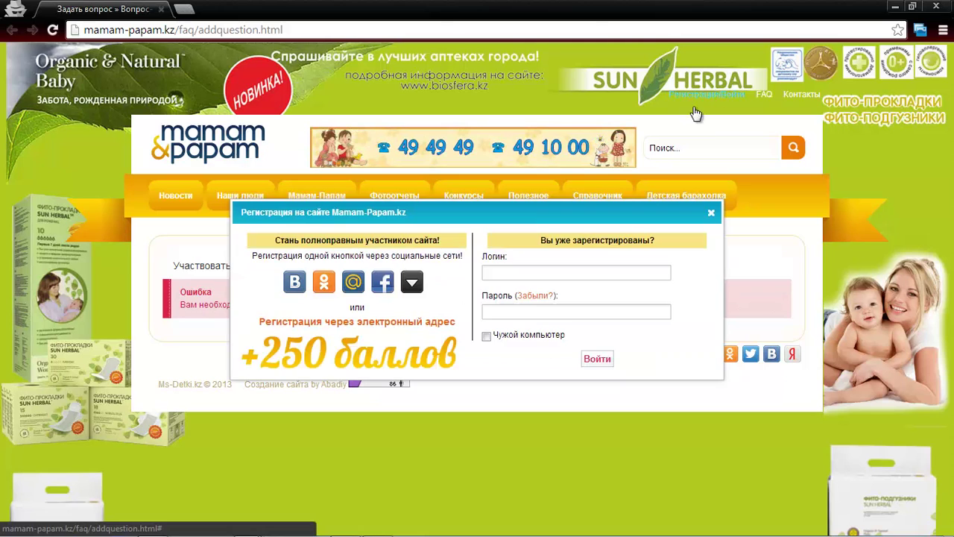
pyautogui.click(512, 279)
pyautogui.write('te')
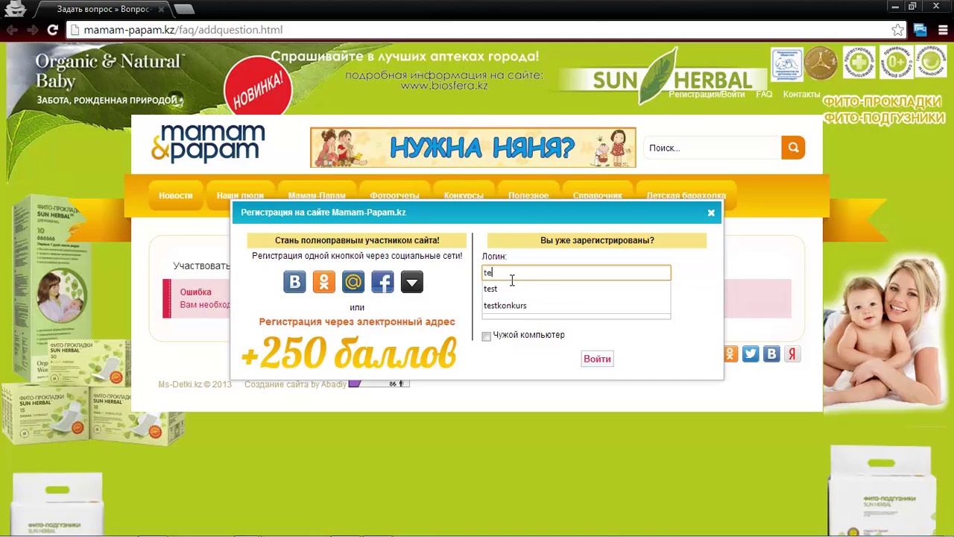
pyautogui.press('Down')
pyautogui.press('Down')
pyautogui.press('Return')
pyautogui.press('Tab')
pyautogui.write('1')
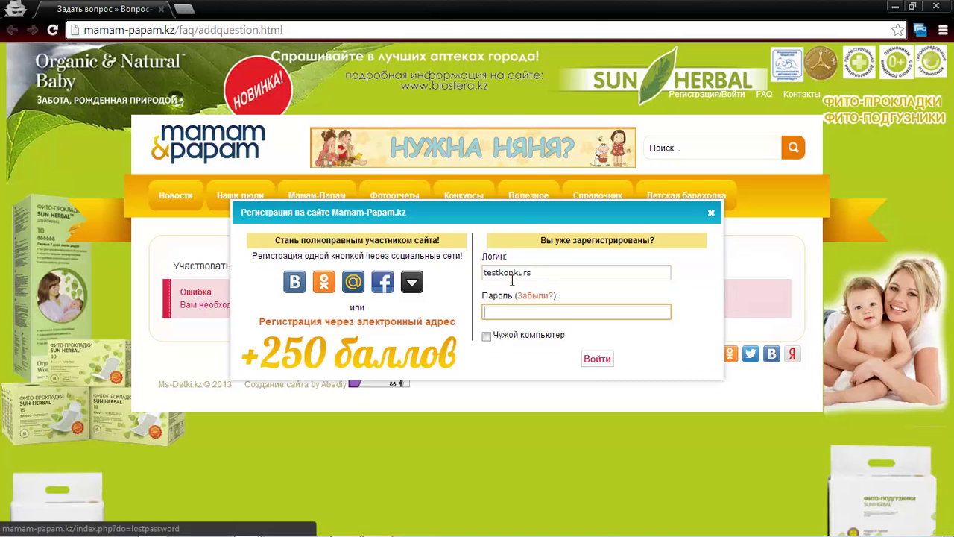
pyautogui.write('23456')
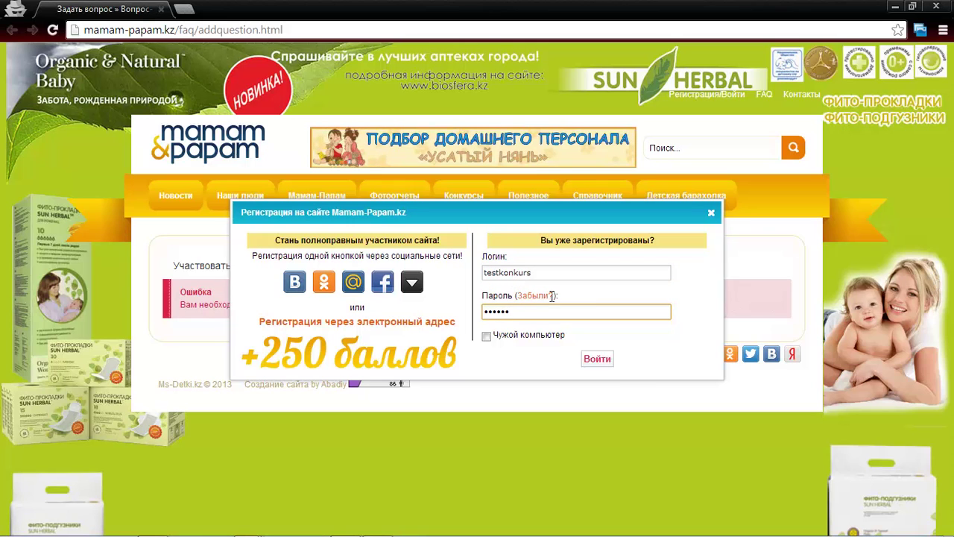
pyautogui.click(600, 360)
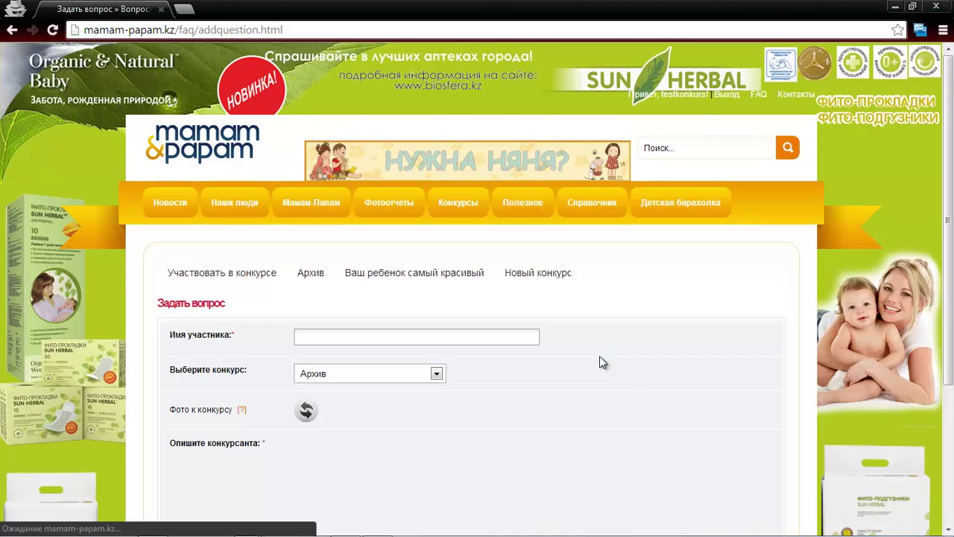
# Enter participant name 'Test konkurs' and select the Новый конкурс contest
pyautogui.click(511, 339)
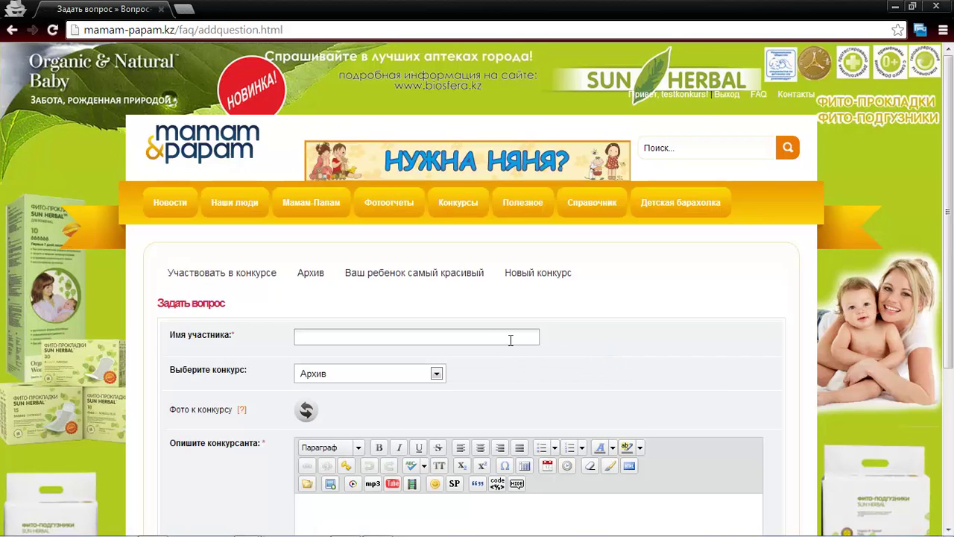
pyautogui.write('Test')
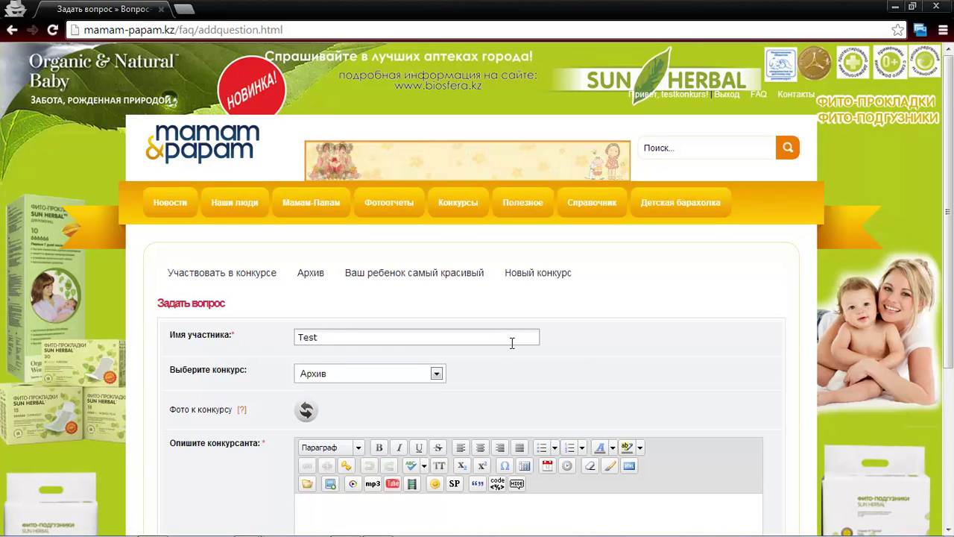
pyautogui.write(' konkurs')
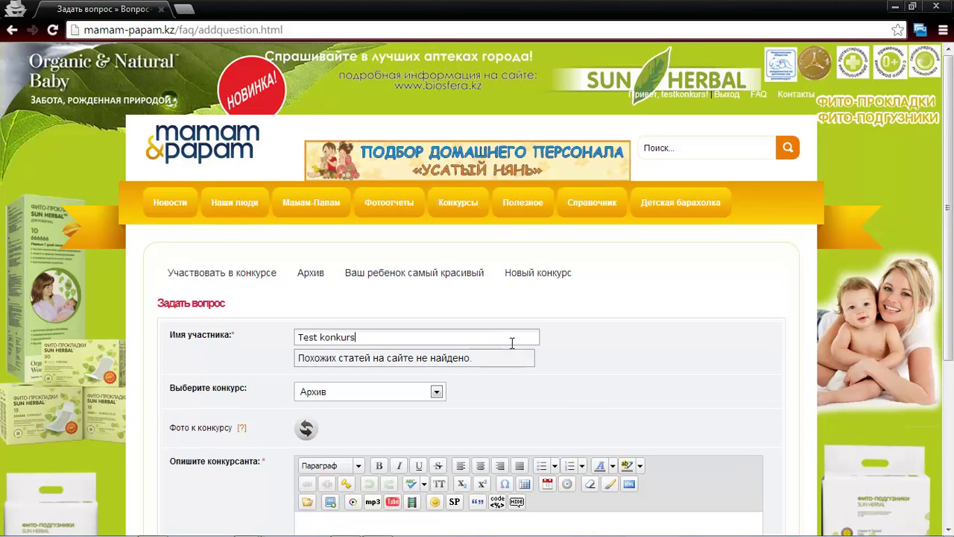
pyautogui.click(405, 393)
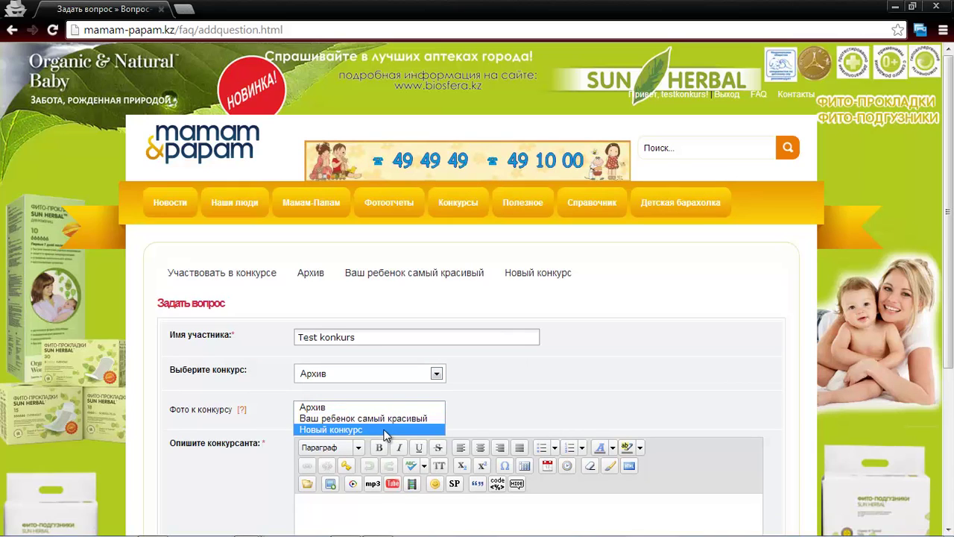
pyautogui.moveTo(248, 369); pyautogui.dragTo(170, 366)
pyautogui.click(311, 374)
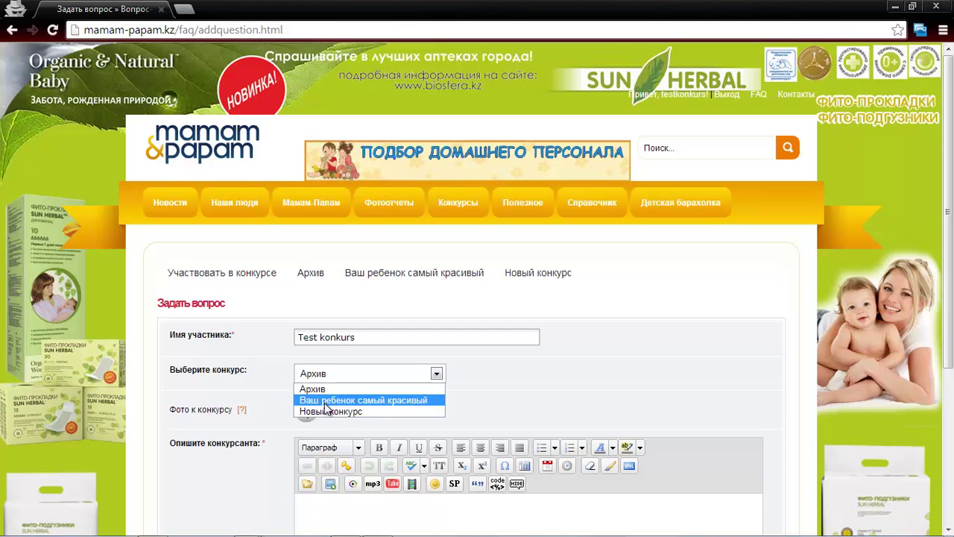
pyautogui.click(329, 412)
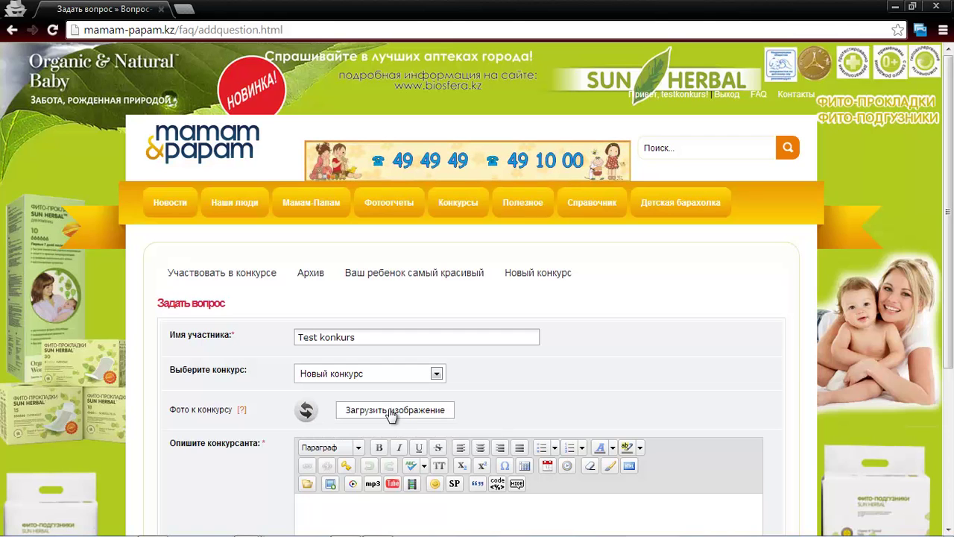
# Attach babygames.jpg, add the description 'АФото babygames', and submit the entry
pyautogui.click(394, 411)
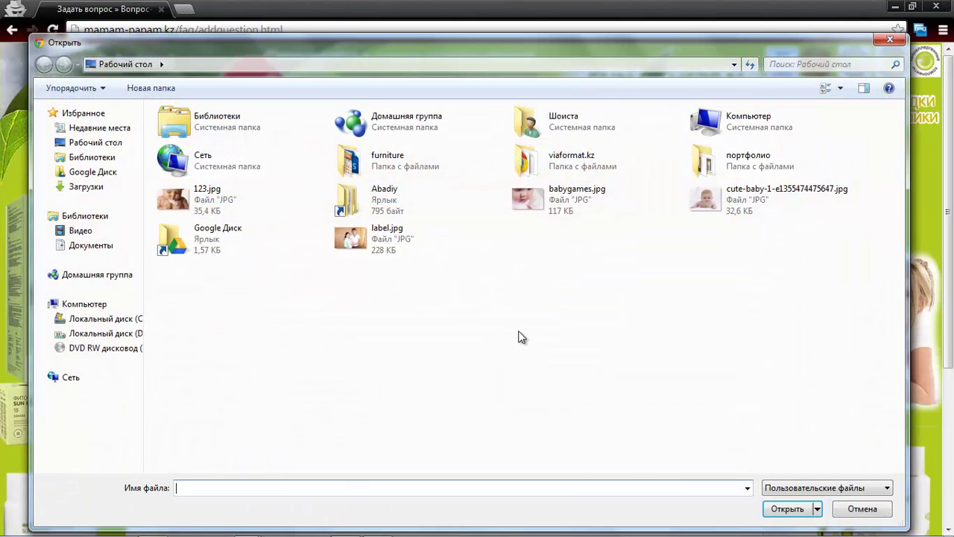
pyautogui.doubleClick(571, 209)
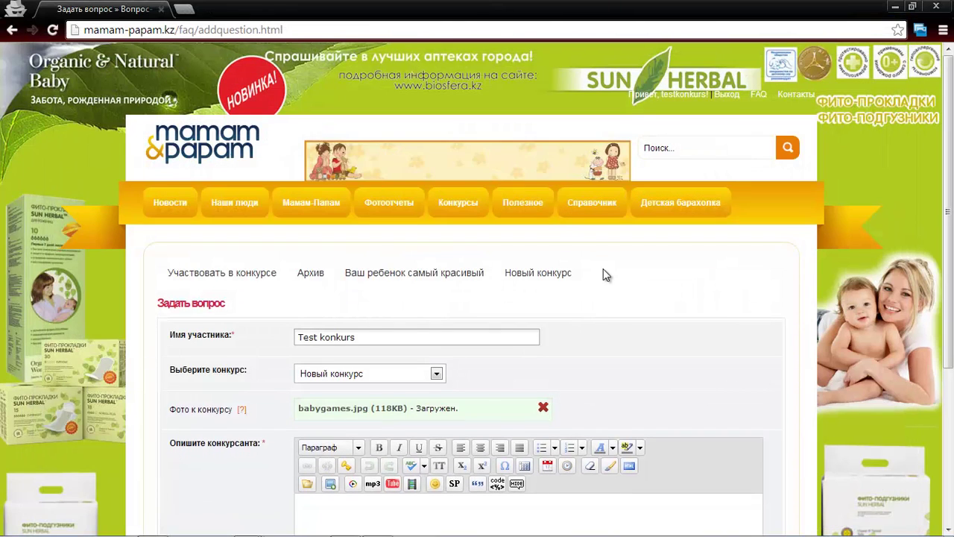
pyautogui.scroll(-2, 503, 384)
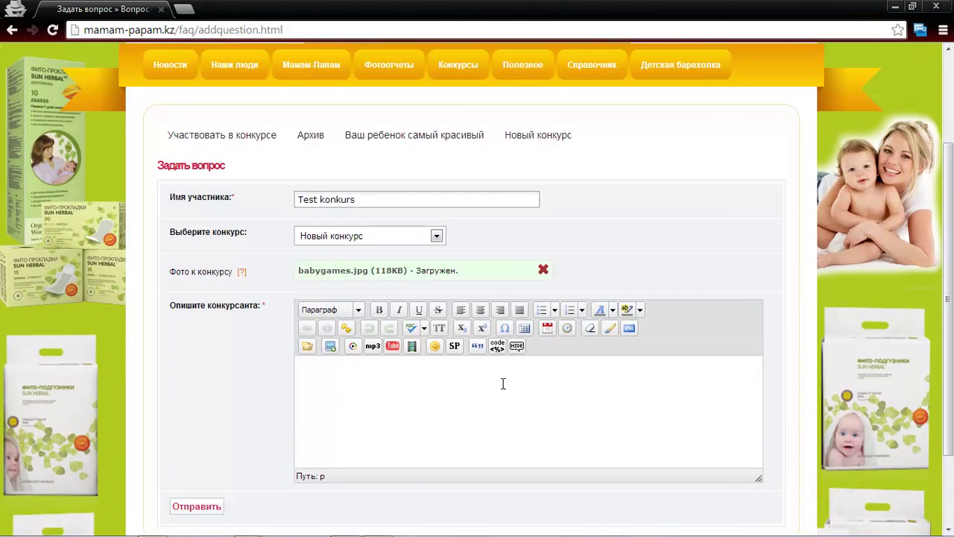
pyautogui.click(502, 384)
pyautogui.write('А')
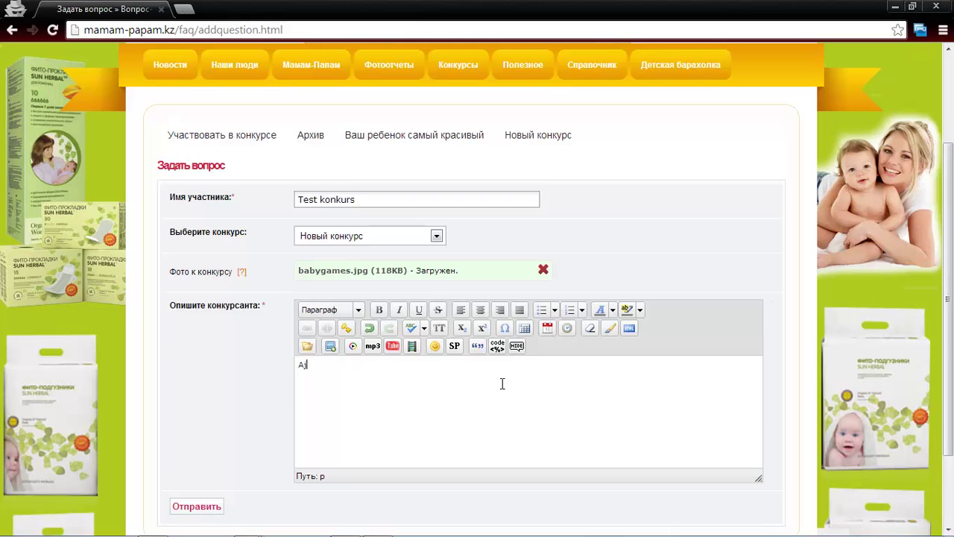
pyautogui.write('Фото ba')
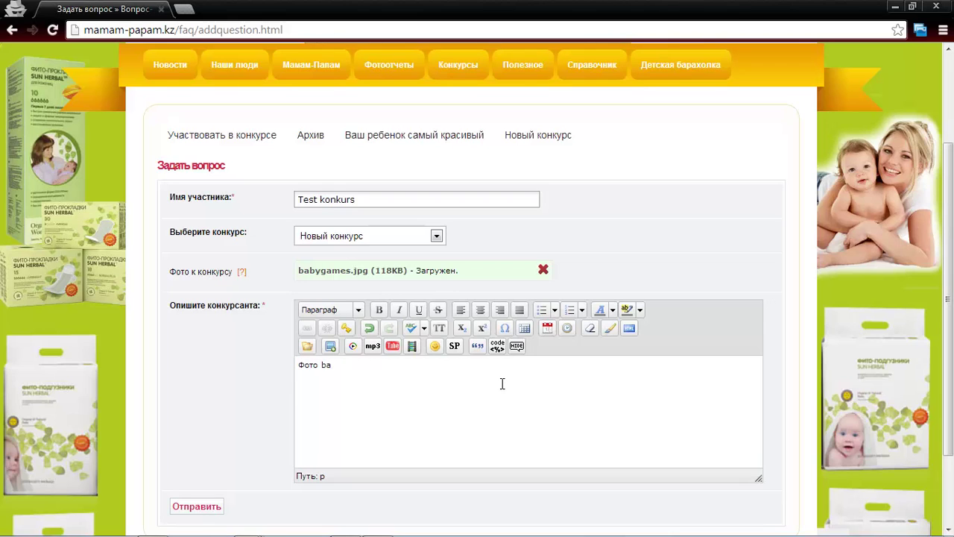
pyautogui.write('bygames')
pyautogui.scroll(-2, 266, 372)
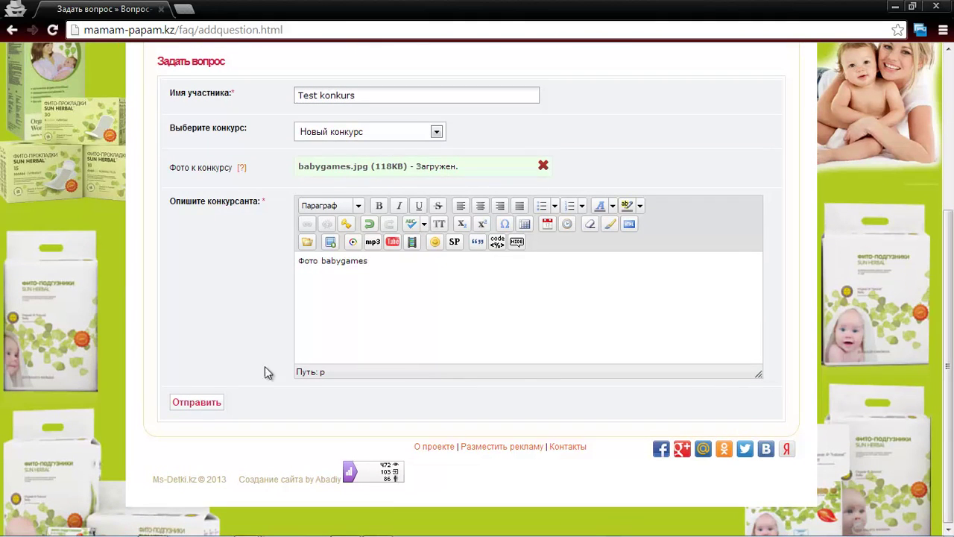
pyautogui.click(195, 405)
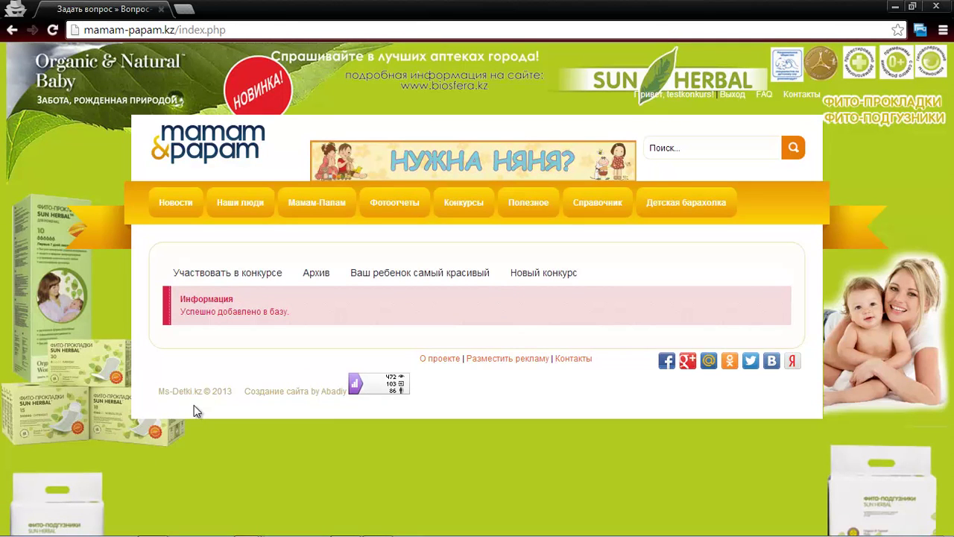
# Return to the admin panel's Конкурсы module and list the entries awaiting moderation
pyautogui.moveTo(235, 531)
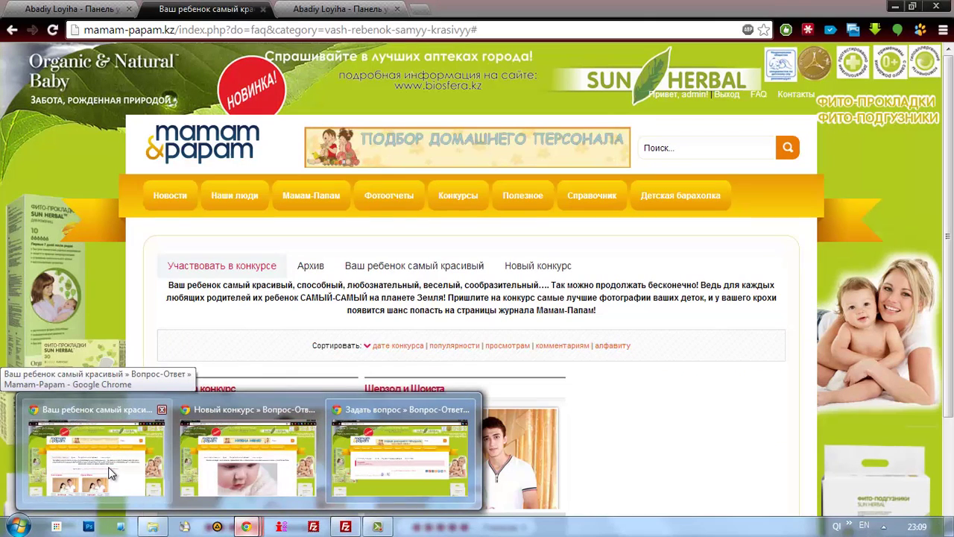
pyautogui.click(108, 468)
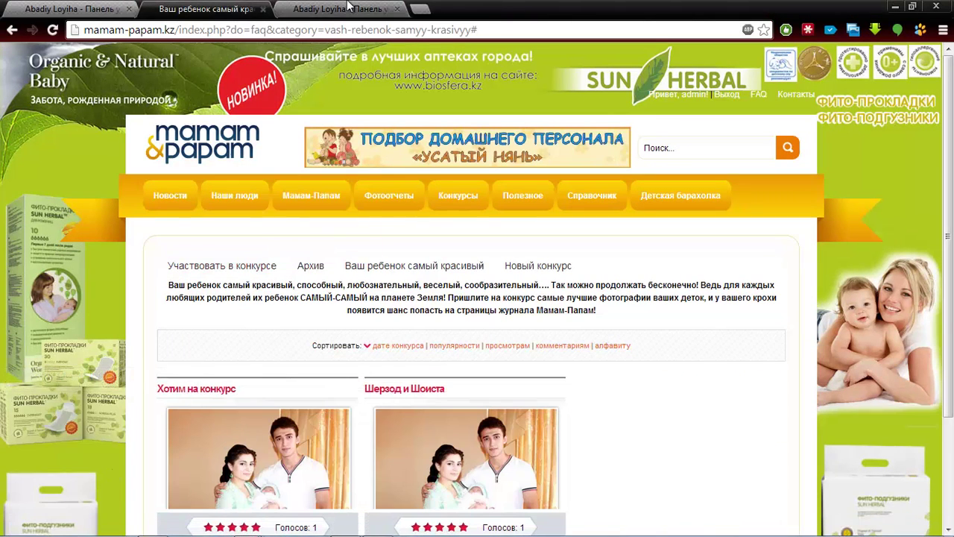
pyautogui.click(339, 9)
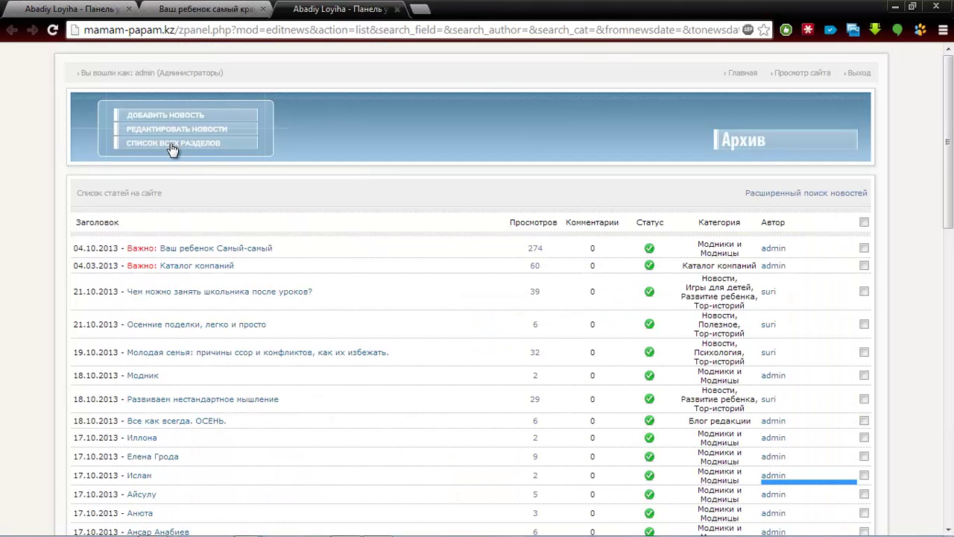
pyautogui.click(46, 9)
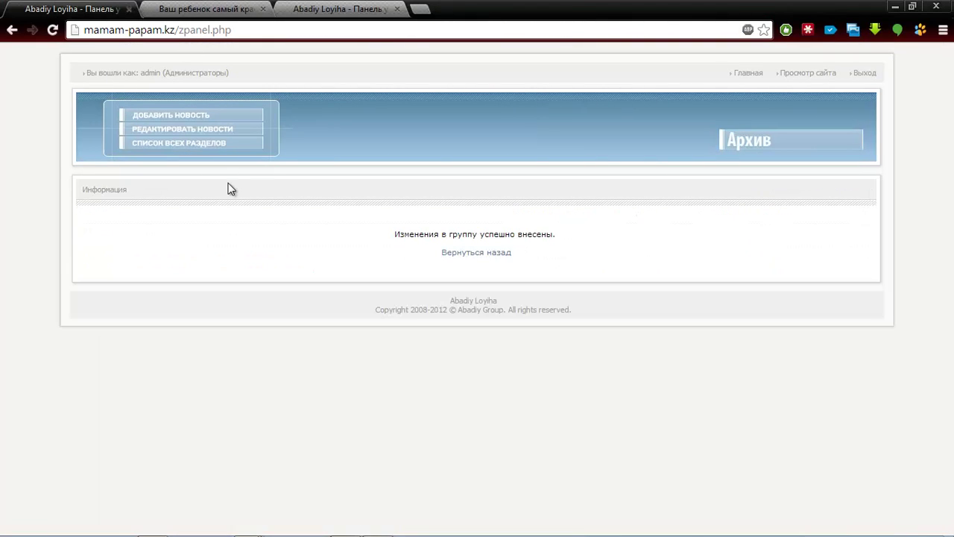
pyautogui.click(476, 253)
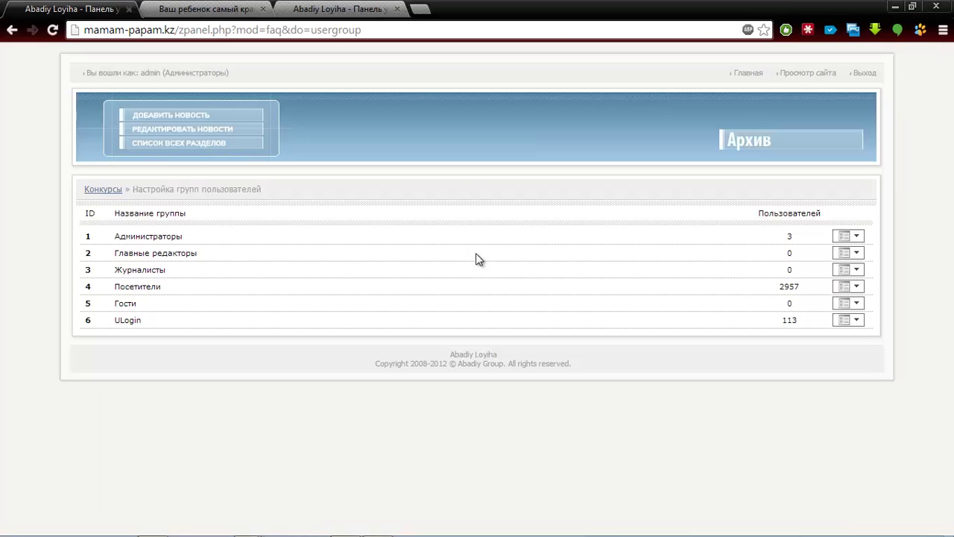
pyautogui.click(105, 189)
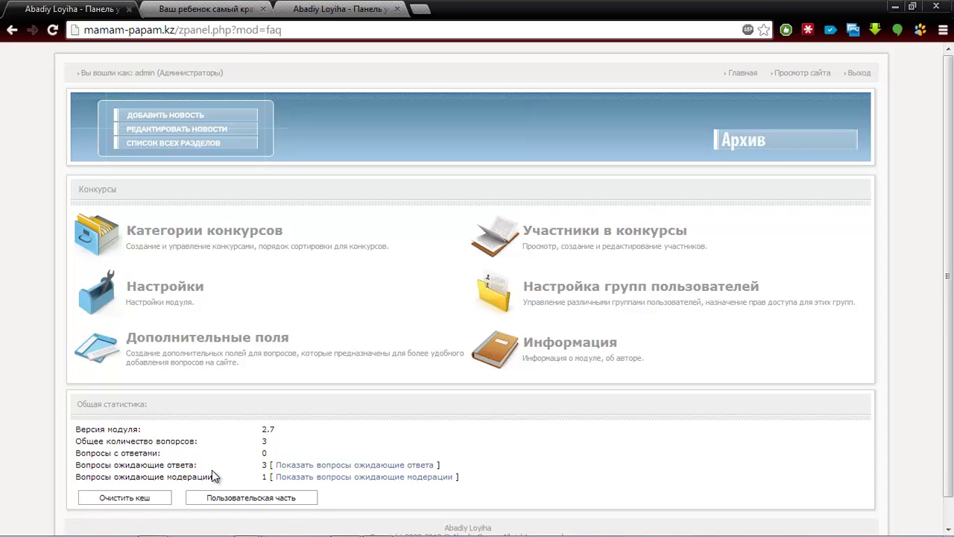
pyautogui.click(299, 478)
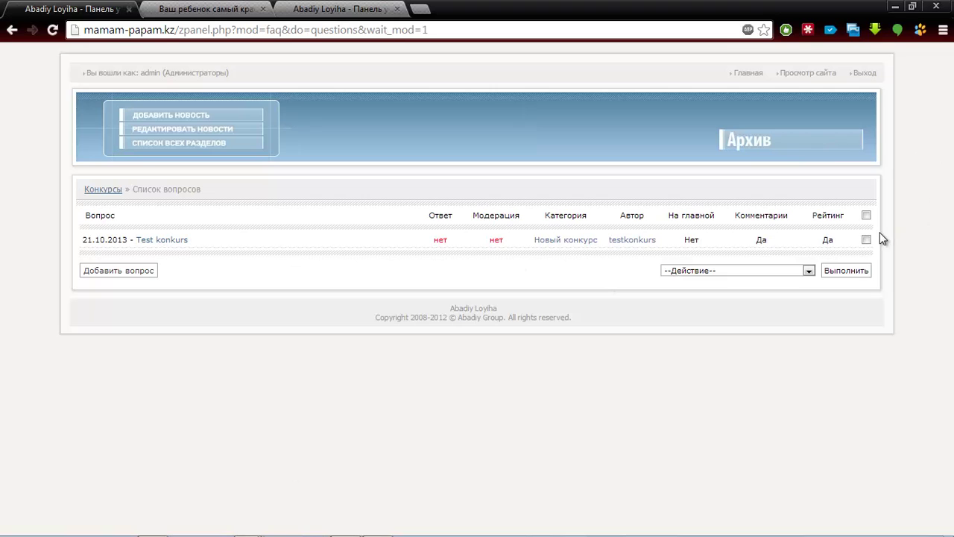
# Mark all entries, preview the Test konkurs photo, then go back to the moderation list
pyautogui.click(866, 215)
pyautogui.click(162, 240)
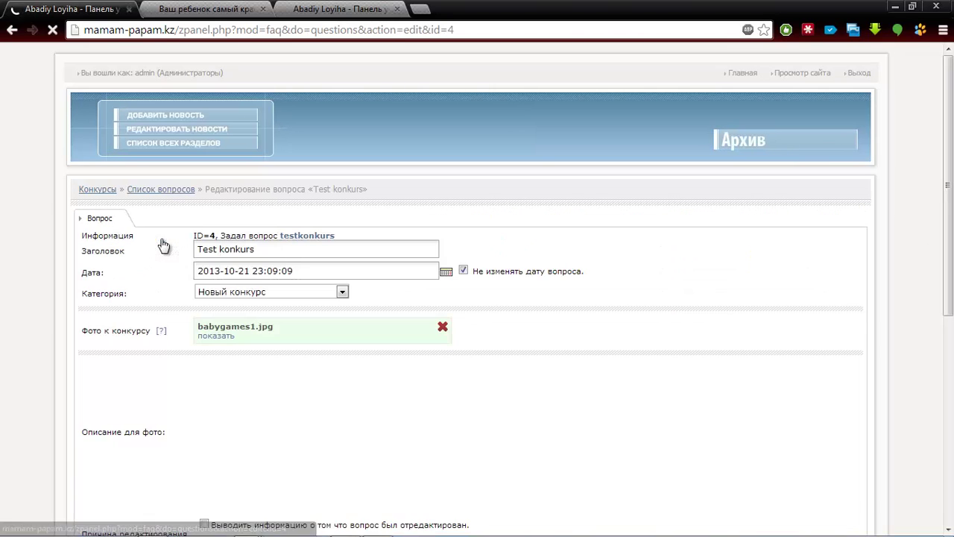
pyautogui.click(206, 336)
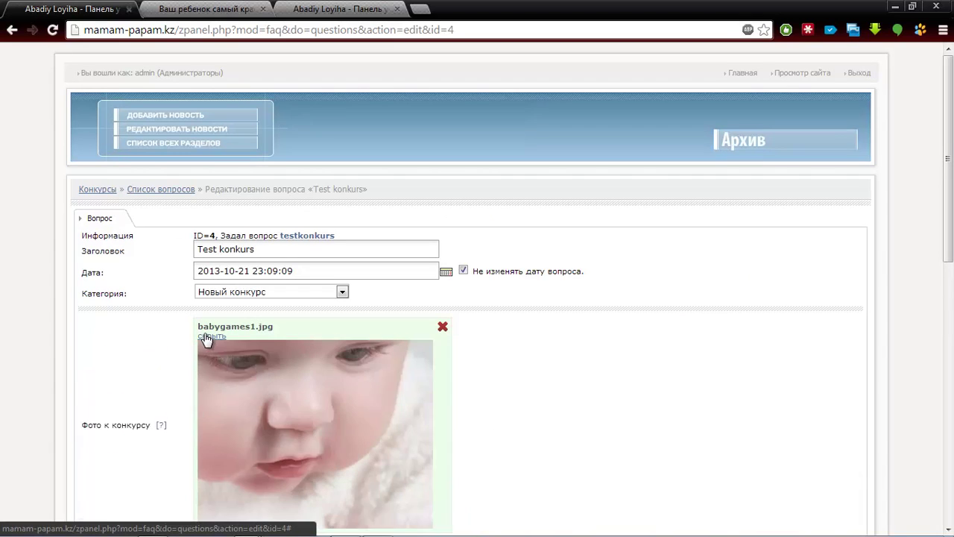
pyautogui.click(206, 337)
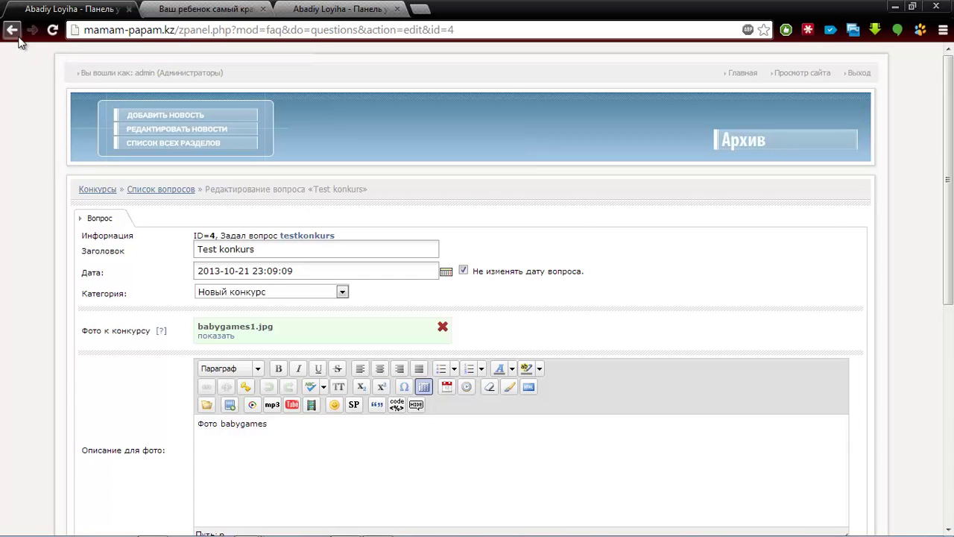
pyautogui.click(16, 33)
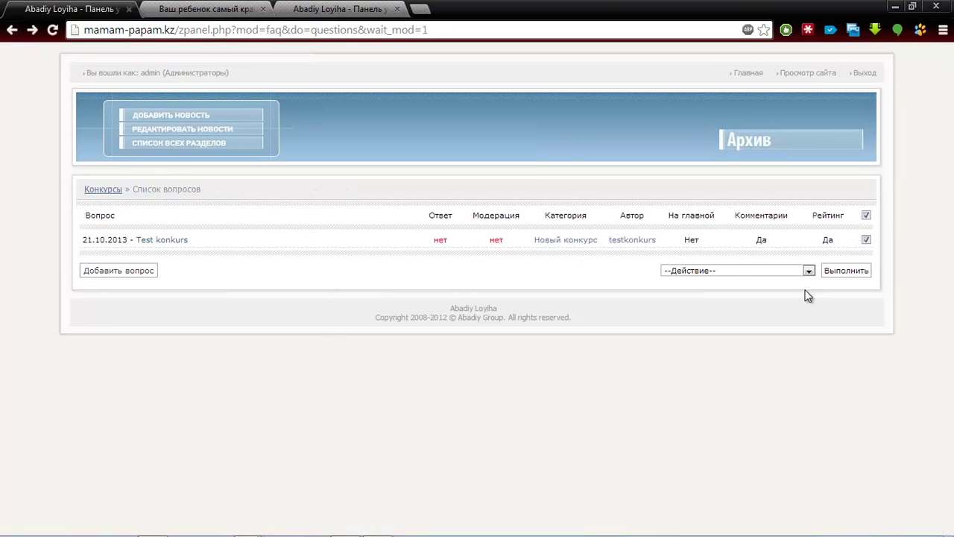
pyautogui.click(788, 268)
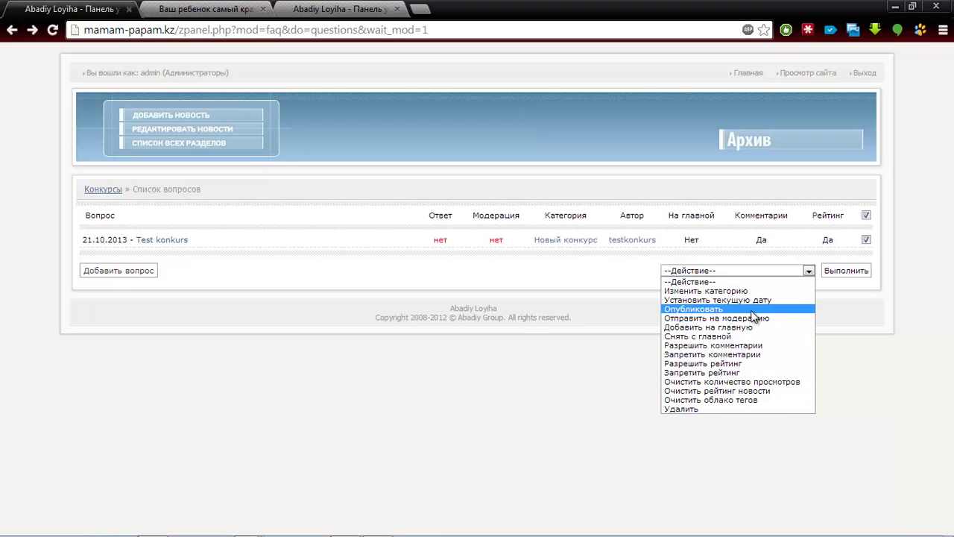
# Publish the marked Test konkurs entry with Опубликовать and return to the Конкурсы overview
pyautogui.click(752, 311)
pyautogui.click(845, 271)
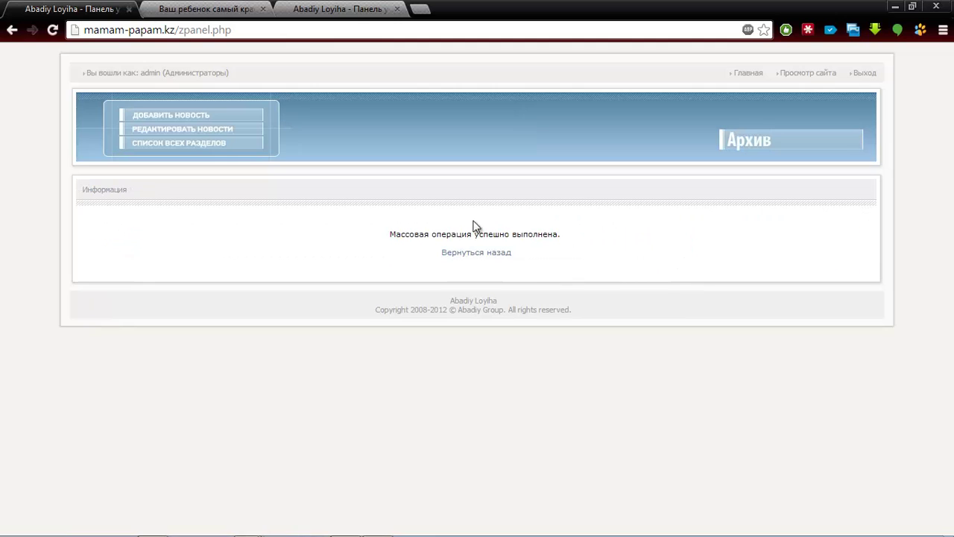
pyautogui.click(462, 253)
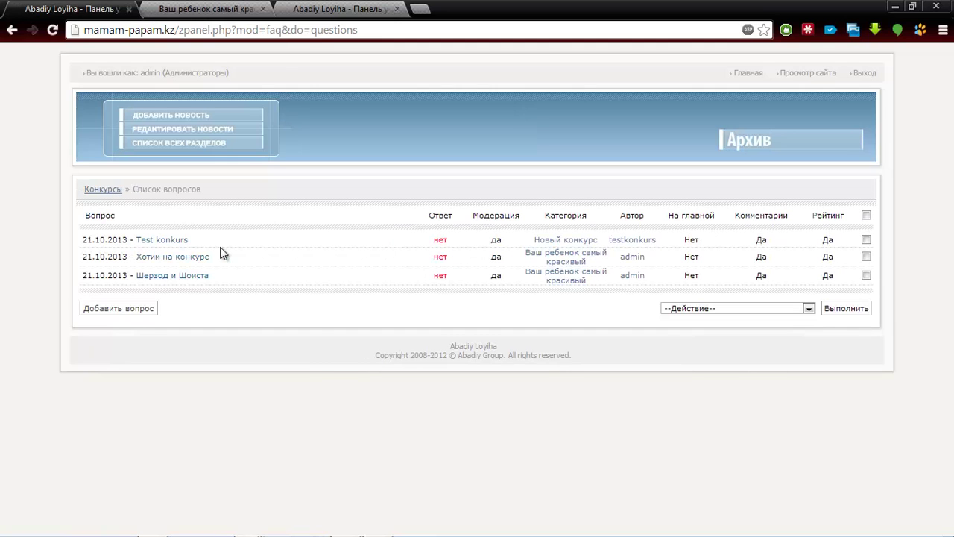
pyautogui.click(103, 190)
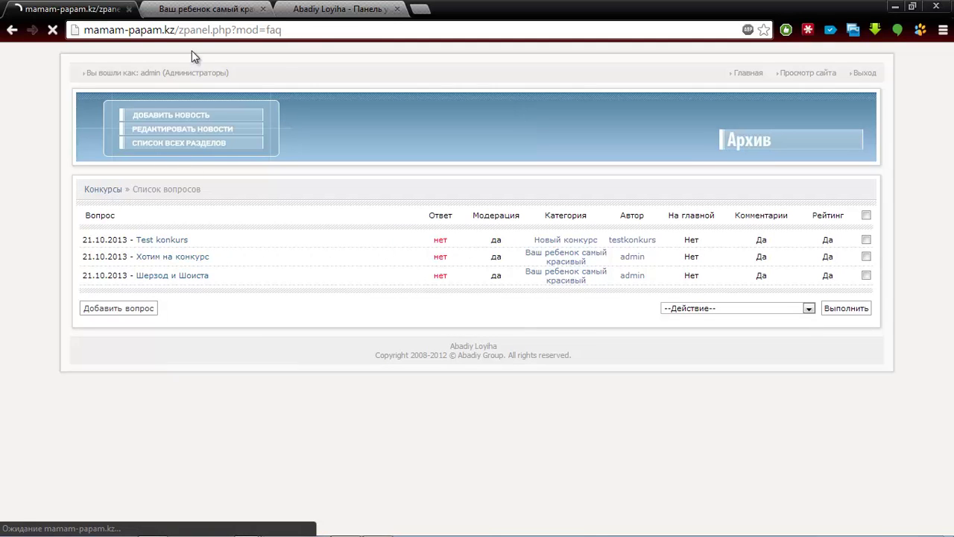
pyautogui.click(229, 8)
# On the site's Новый конкурс page, enlarge the Test konkurs photo and rate it five stars
pyautogui.click(333, 8)
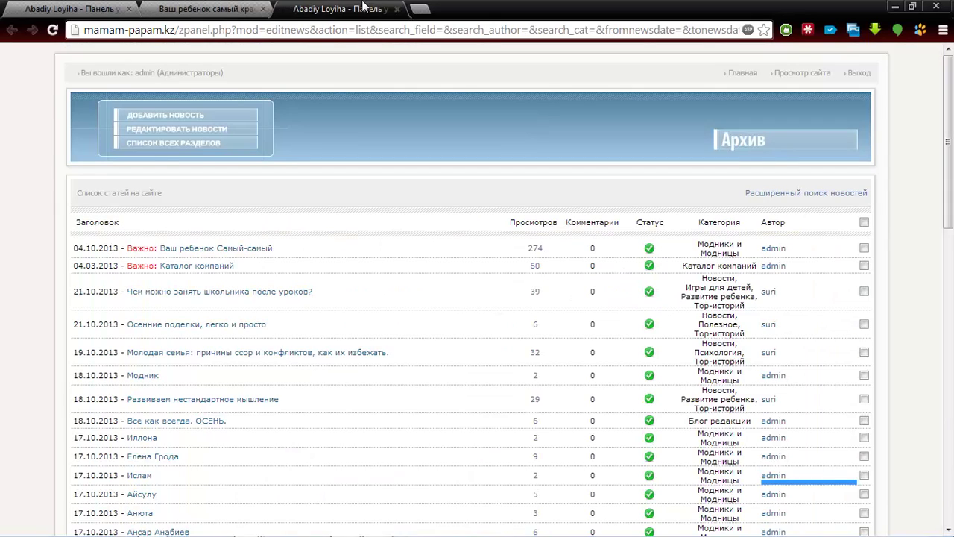
pyautogui.click(208, 9)
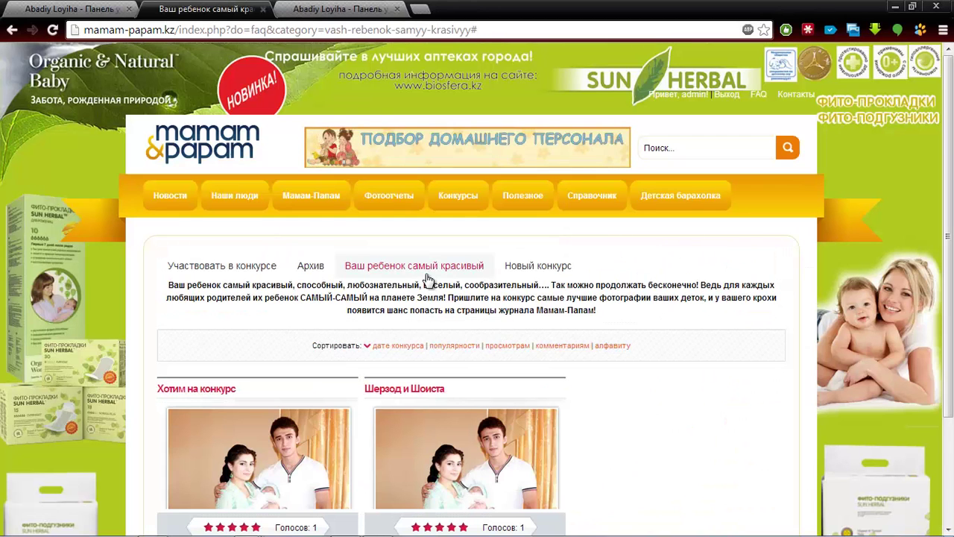
pyautogui.click(566, 273)
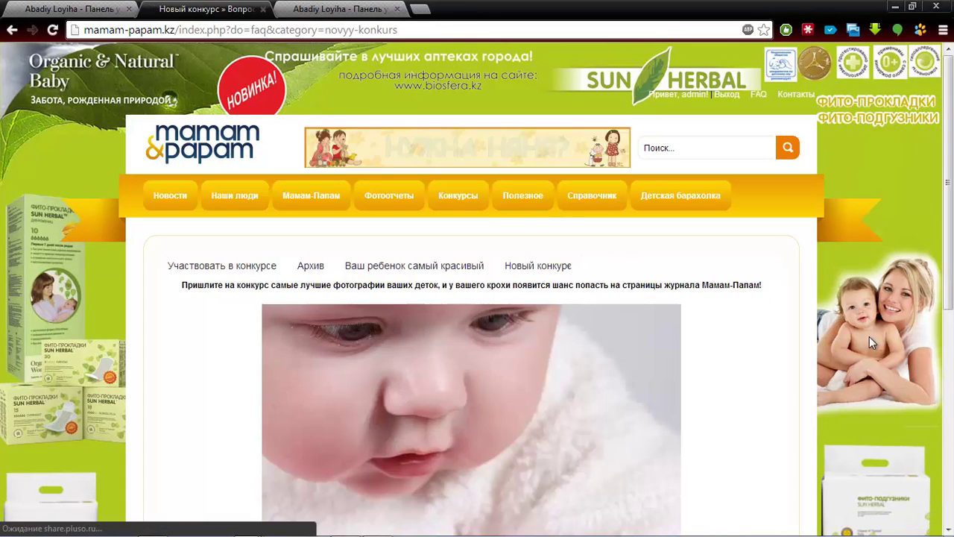
pyautogui.scroll(-5, 625, 381)
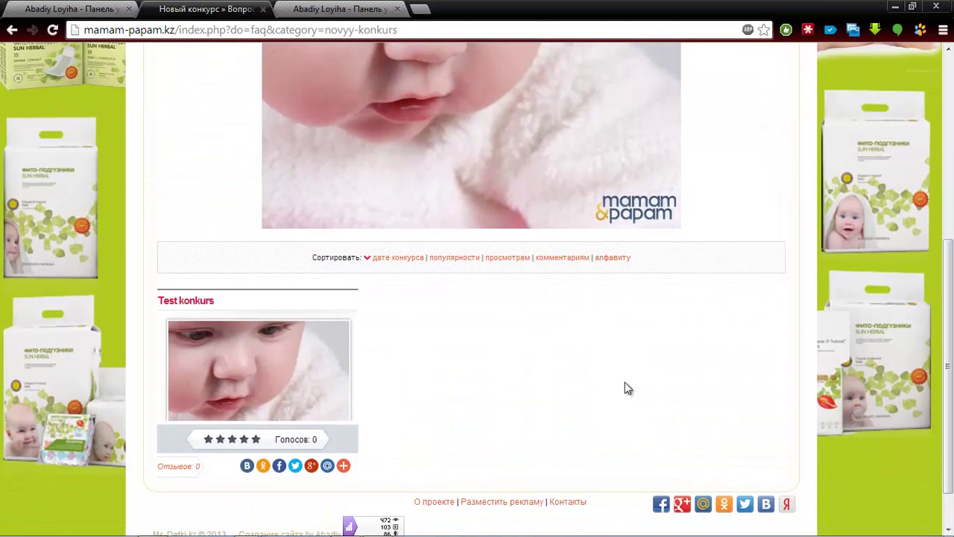
pyautogui.click(228, 395)
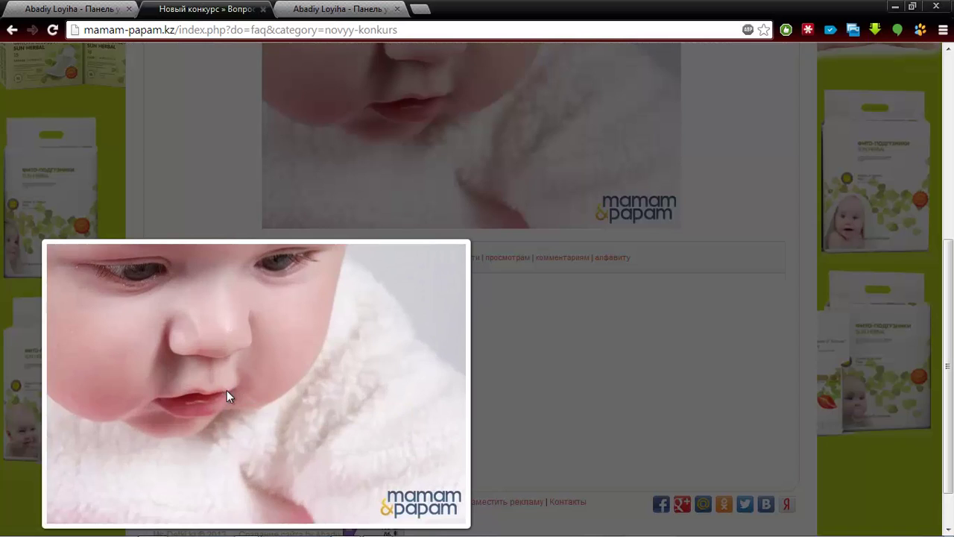
pyautogui.click(227, 391)
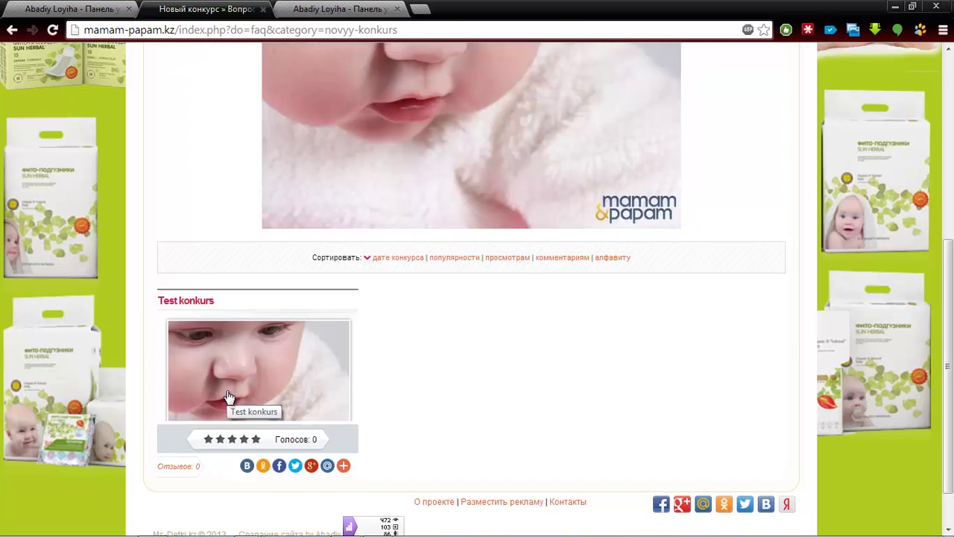
pyautogui.click(256, 442)
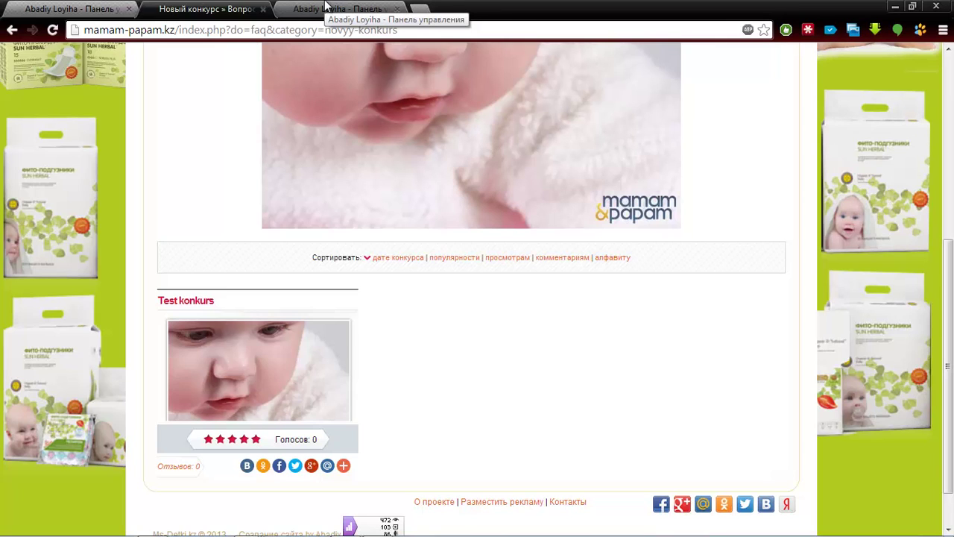
pyautogui.click(87, 7)
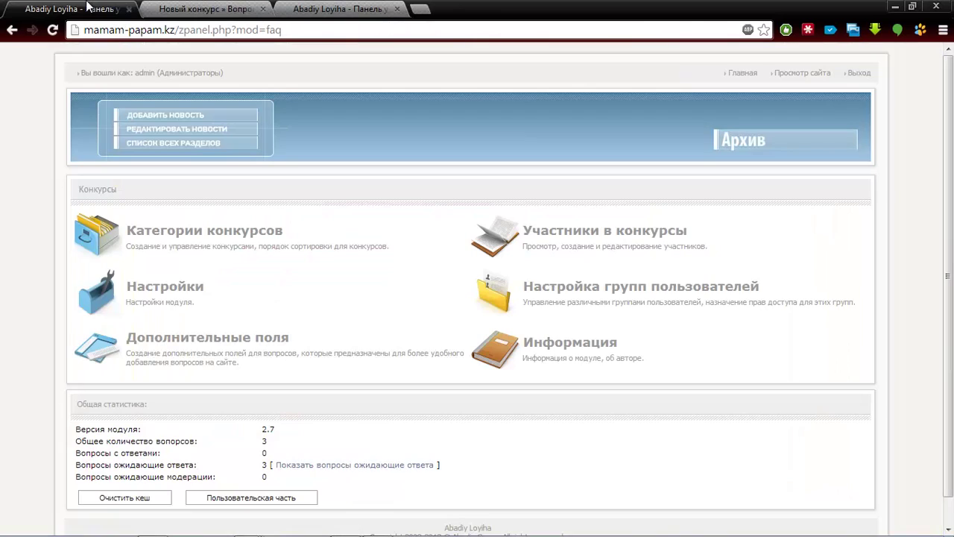
pyautogui.click(201, 240)
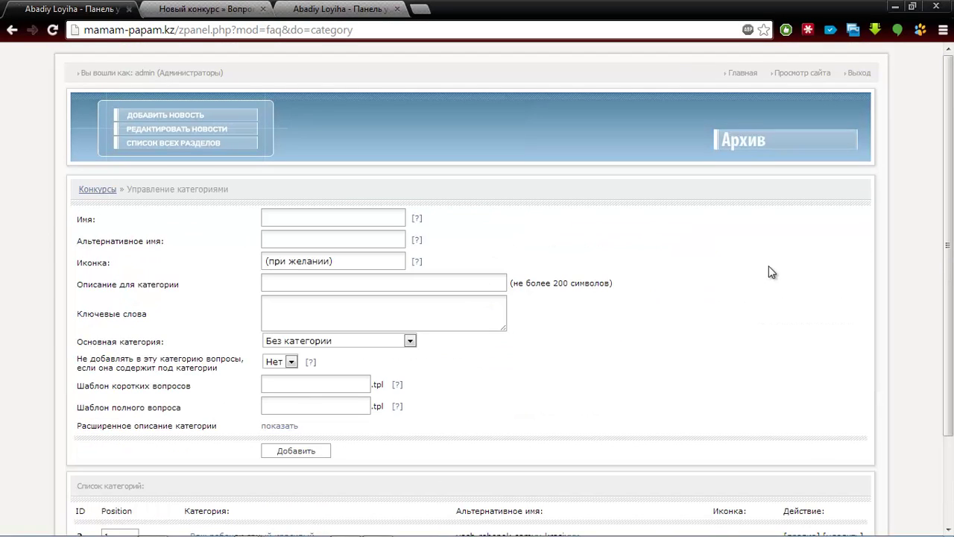
pyautogui.scroll(-3, 477, 298)
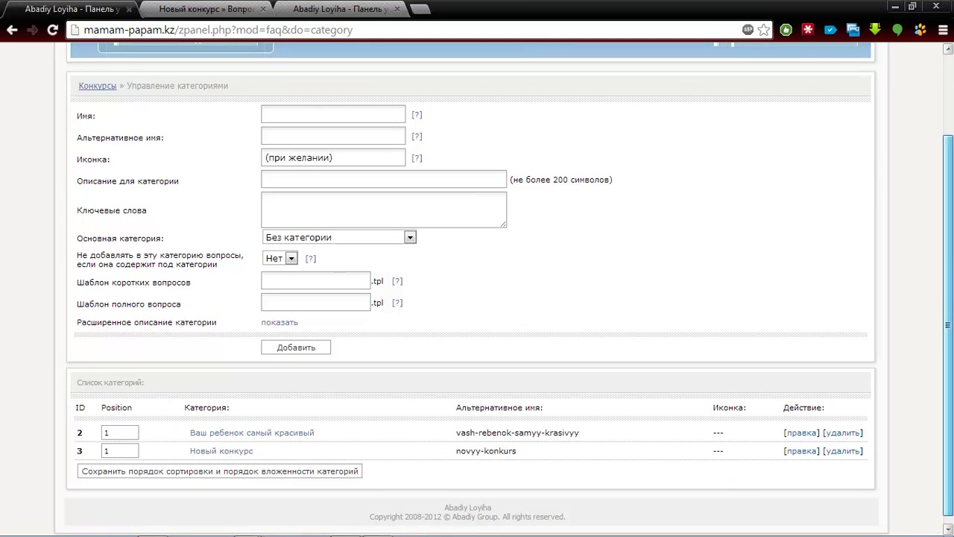
pyautogui.scroll(1, 555, 264)
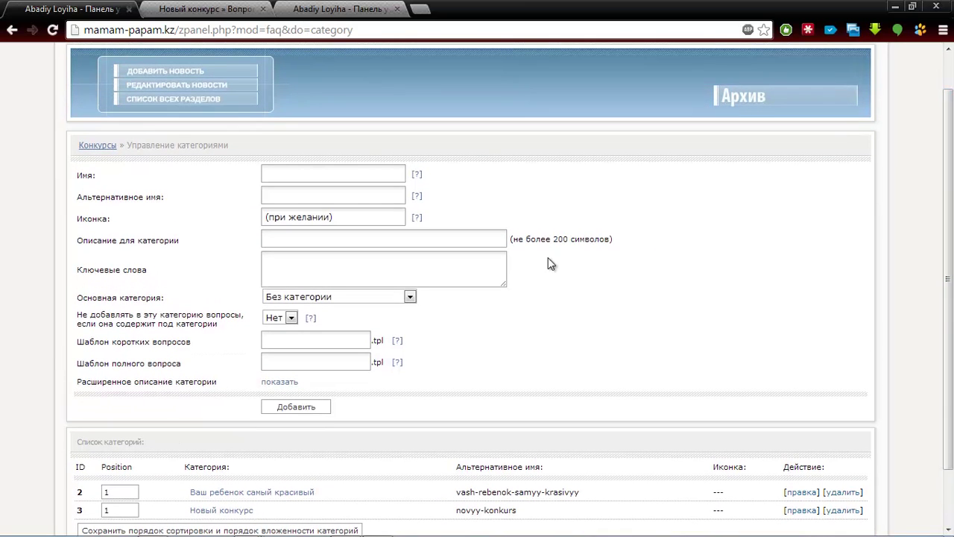
pyautogui.click(87, 145)
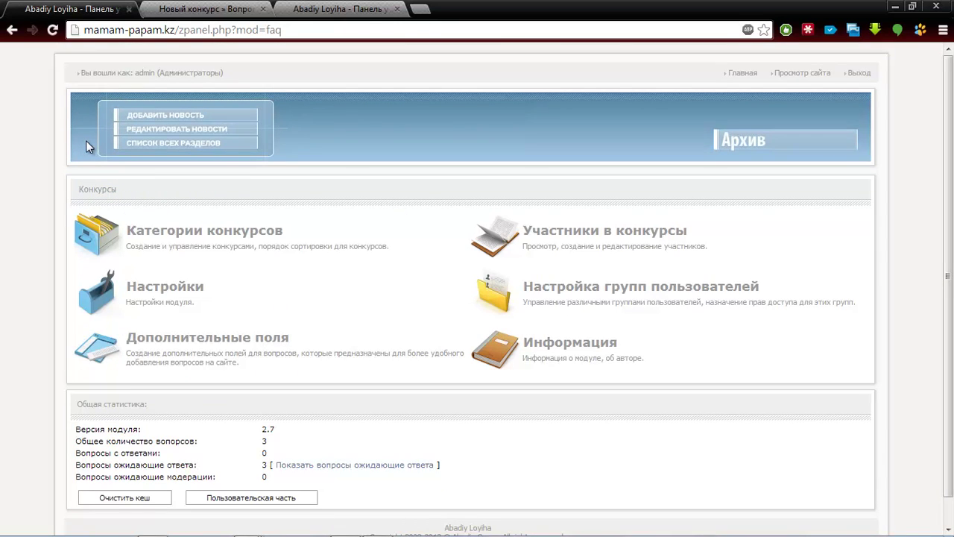
pyautogui.click(208, 9)
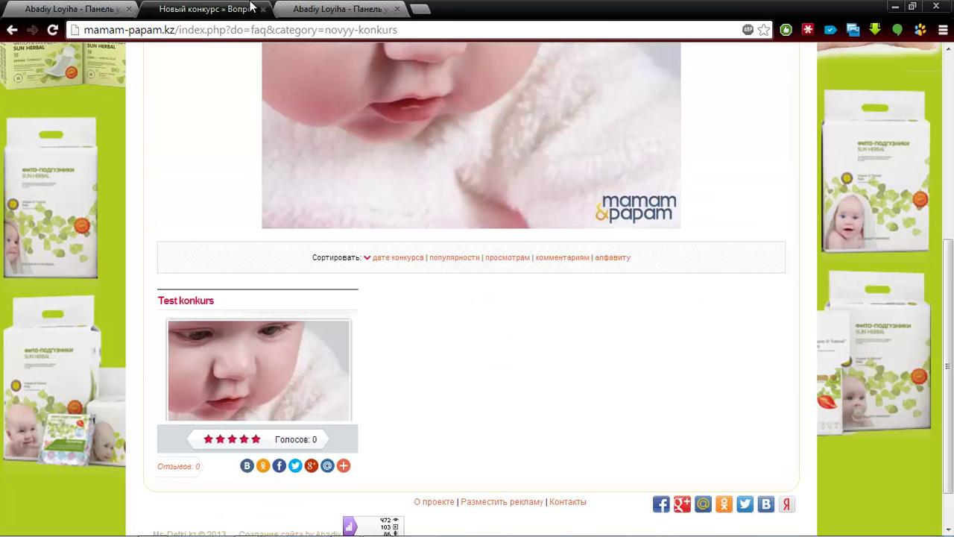
pyautogui.moveTo(950, 283); pyautogui.dragTo(951, 112)
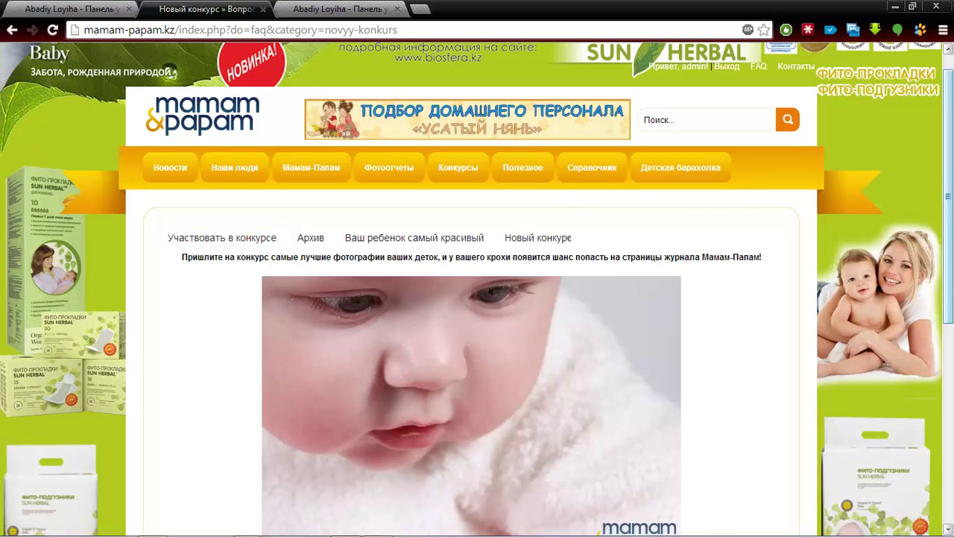
pyautogui.scroll(-2, 477, 298)
pyautogui.moveTo(952, 284); pyautogui.dragTo(952, 289)
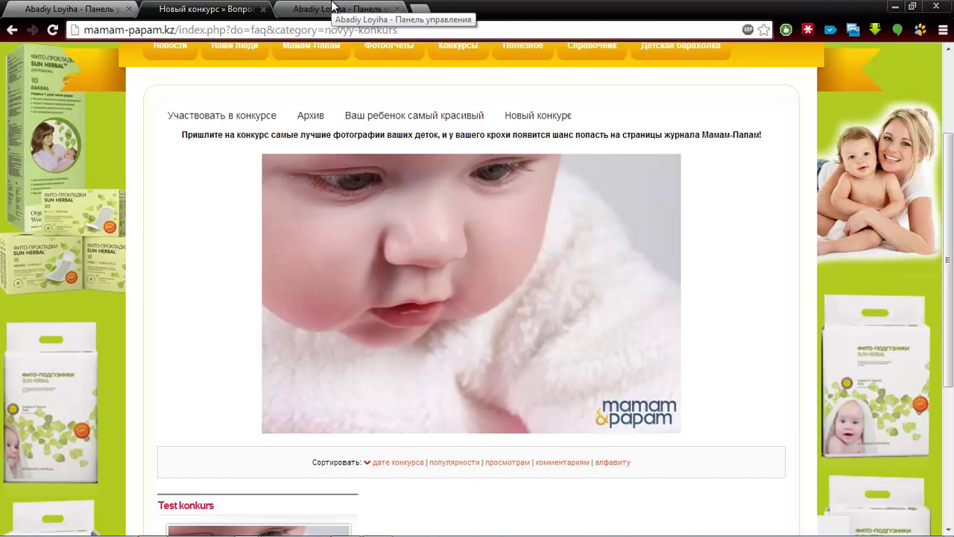
# Point out the Конкурсы statistics: 3 questions, 3 awaiting an answer, none awaiting moderation
pyautogui.click(333, 6)
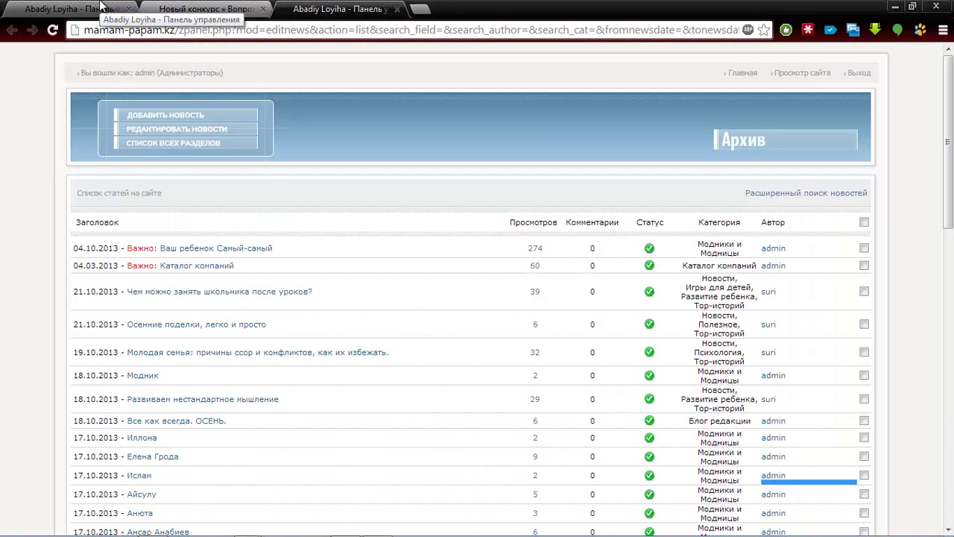
pyautogui.click(100, 6)
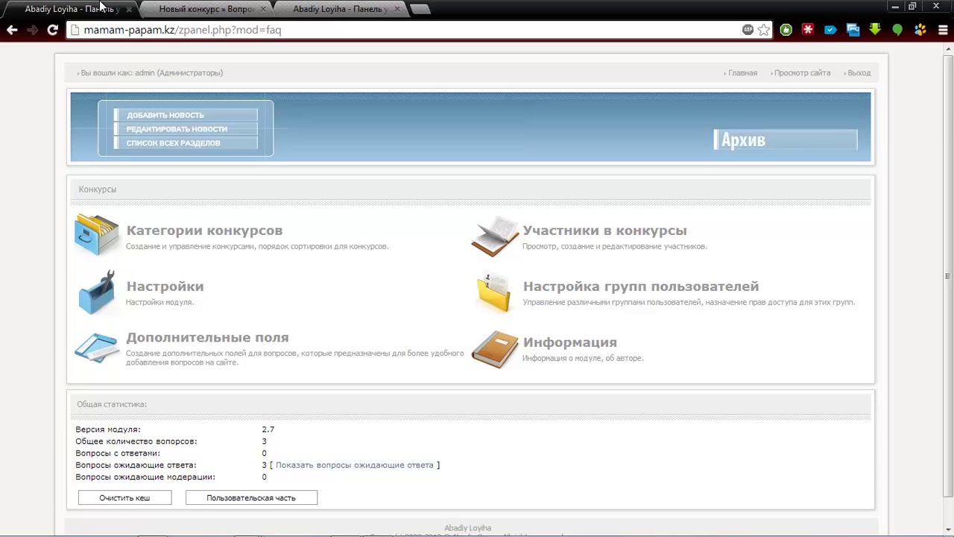
pyautogui.moveTo(77, 453)
pyautogui.mouseDown()
pyautogui.moveTo(256, 454)
pyautogui.moveTo(89, 464)
pyautogui.mouseUp()
pyautogui.click(90, 465)
pyautogui.tripleClick(253, 403)
pyautogui.click(253, 403)
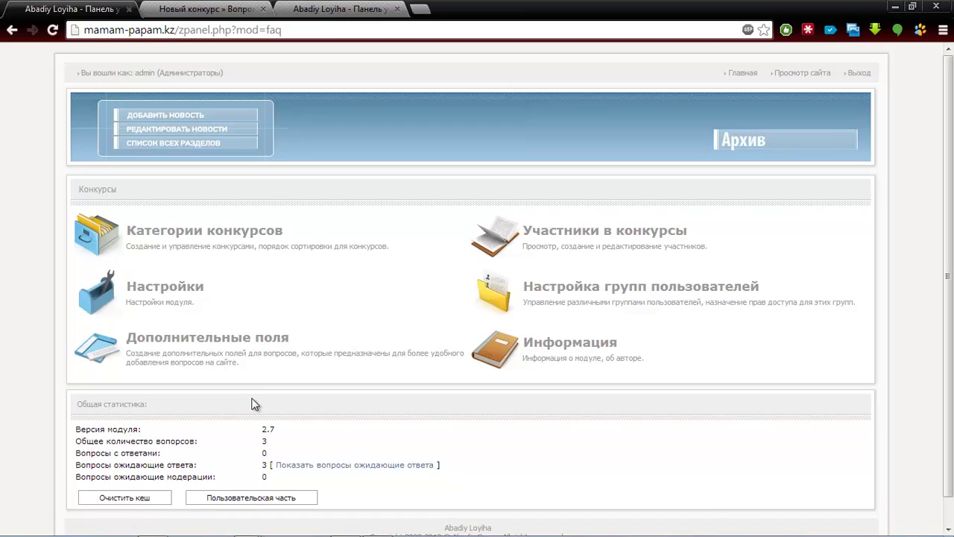